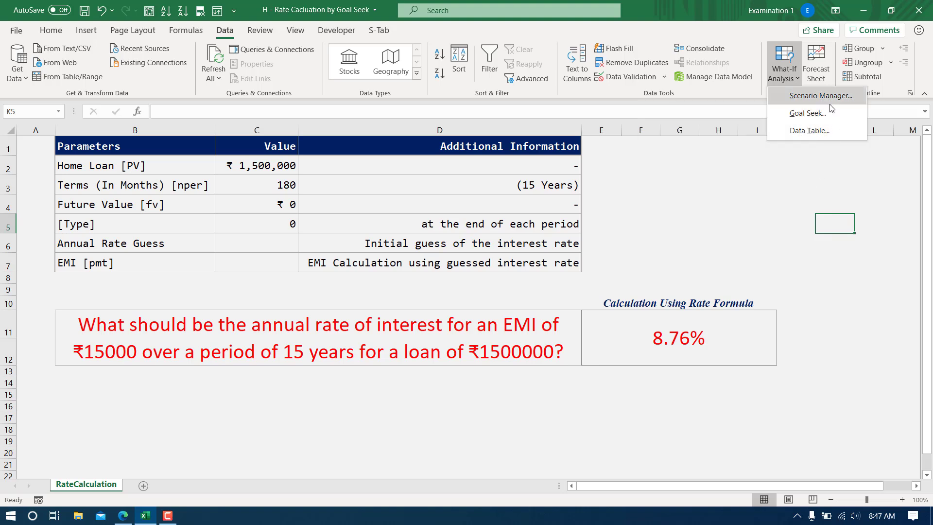
- Switch to the browser, read the title of the Microsoft support article on Goal Seek, and return to the workbook
left_click(804, 198)
left_click(123, 515)
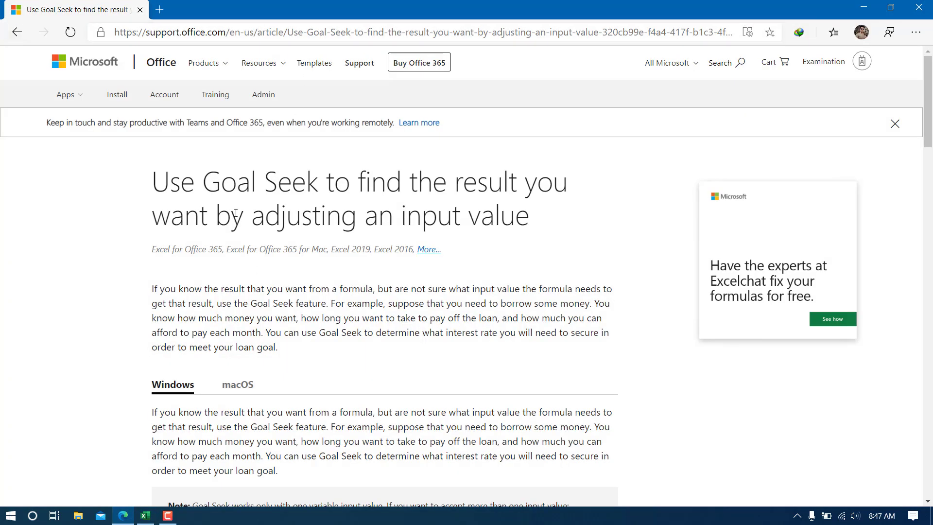
left_click_drag(200, 178, 320, 184)
left_click(424, 176)
left_click_drag(536, 180, 503, 183)
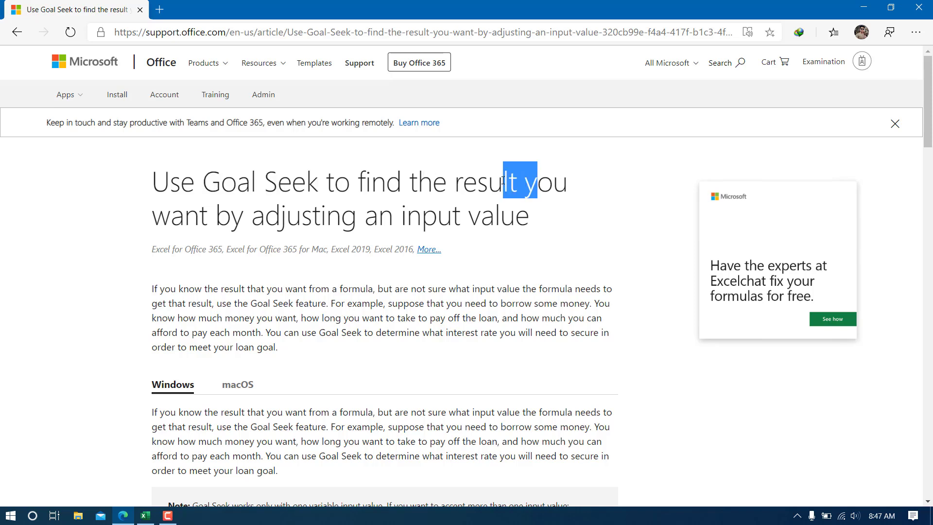
mouse_move(261, 222)
left_mouse_down()
mouse_move(545, 221)
mouse_move(253, 208)
left_mouse_up()
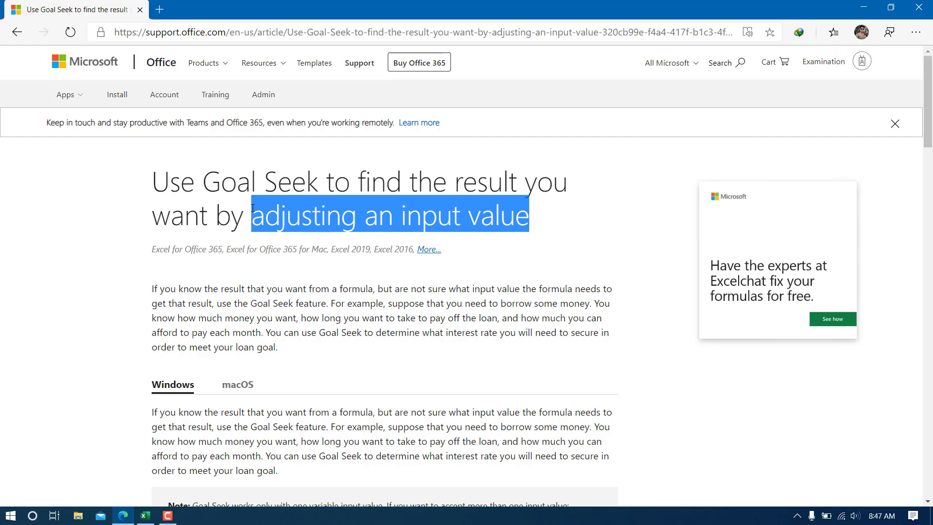
left_click(864, 7)
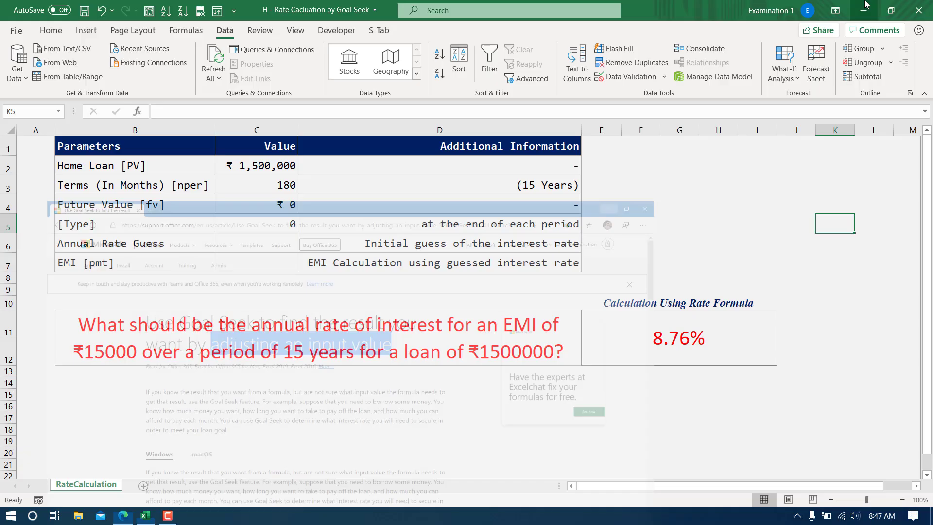
- Examine the loan question in B11 and the RATE formula in the merged cell E11
left_click(640, 243)
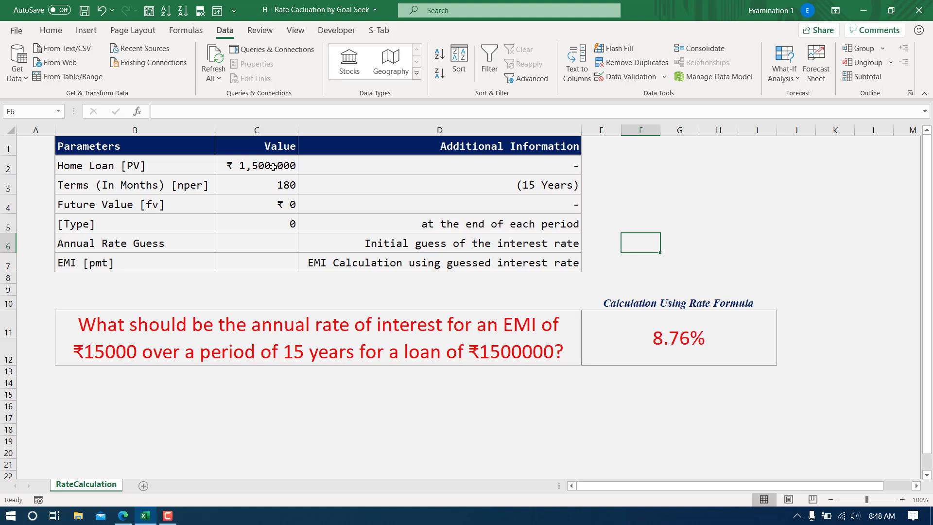
left_click(238, 333)
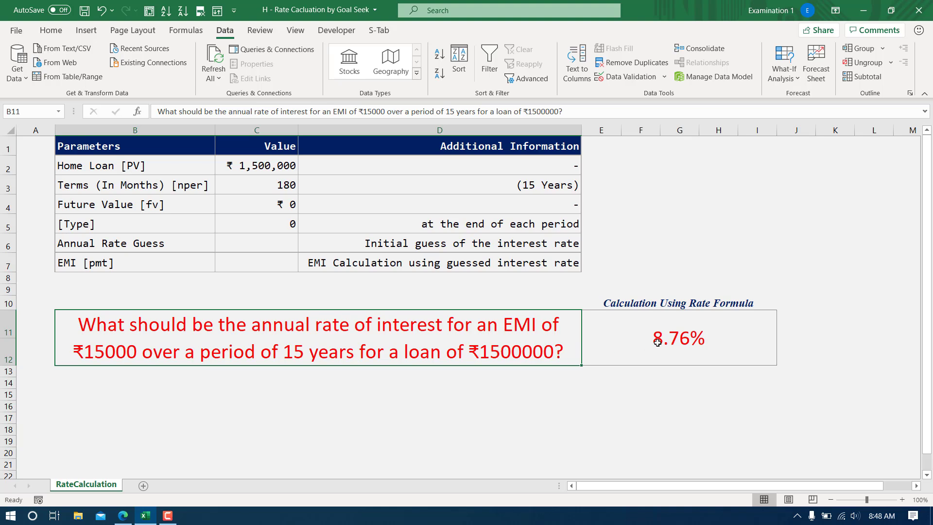
left_click(672, 352)
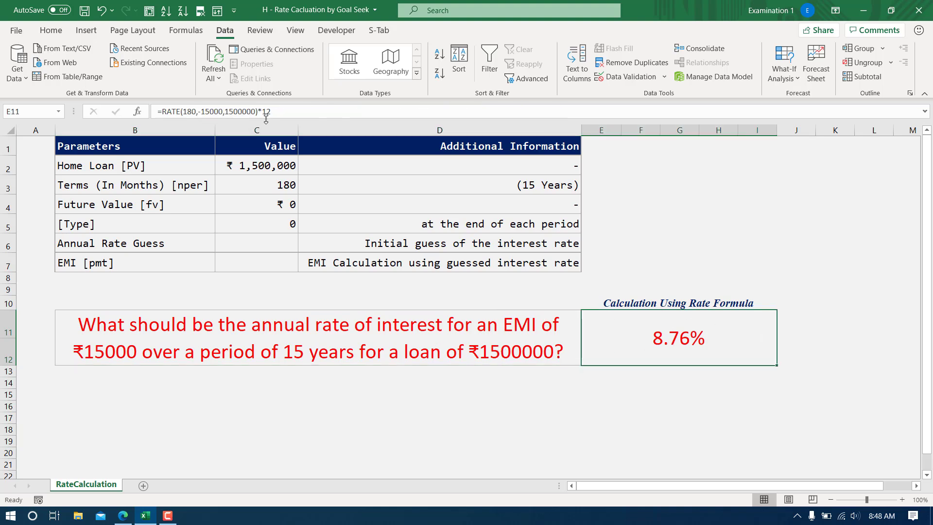
double_click(708, 322)
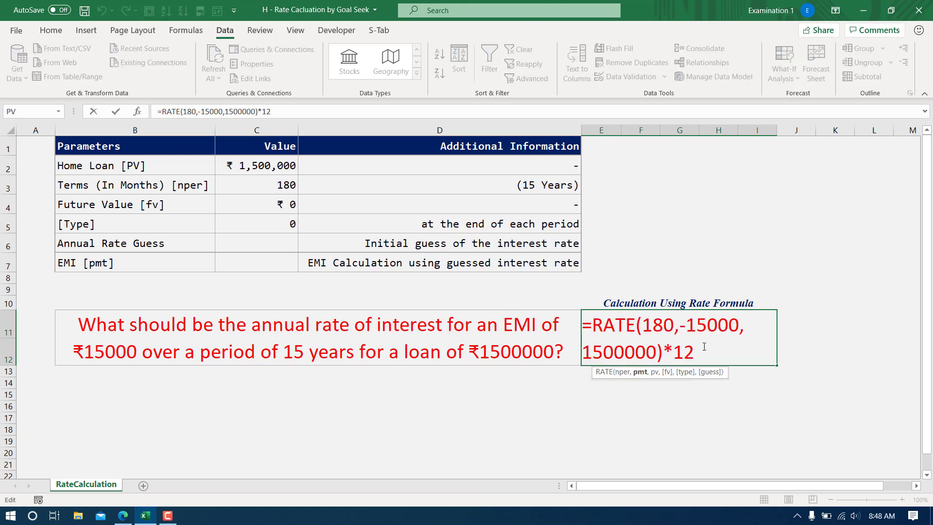
key("Escape")
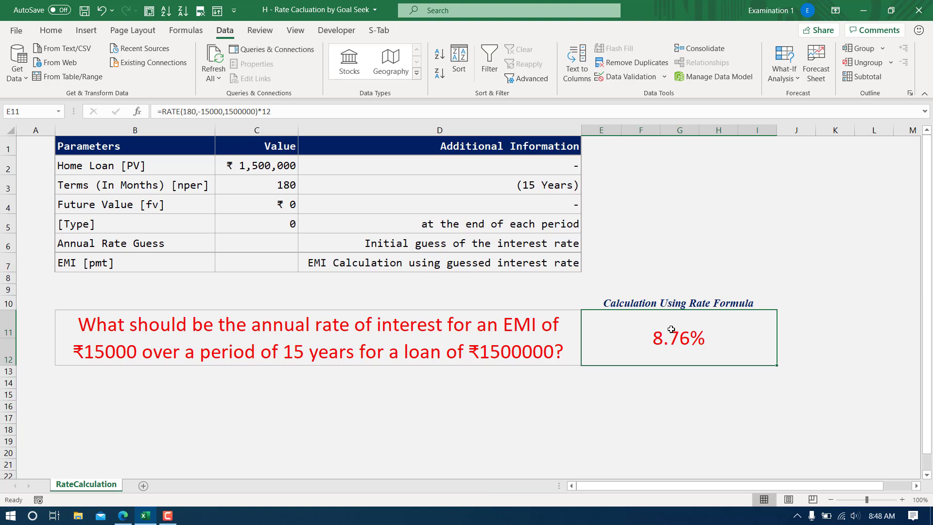
- Clear the existing formula from the merged cell E11
key("Delete")
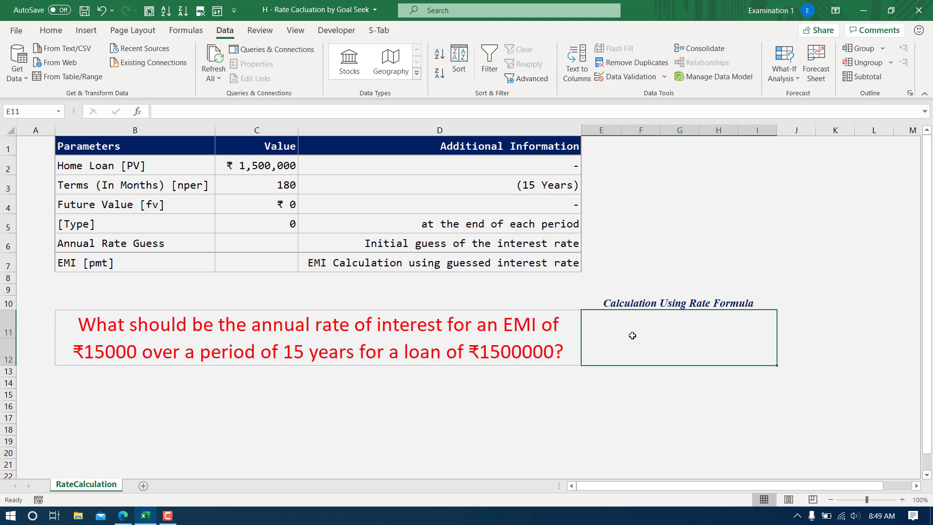
left_click(777, 77)
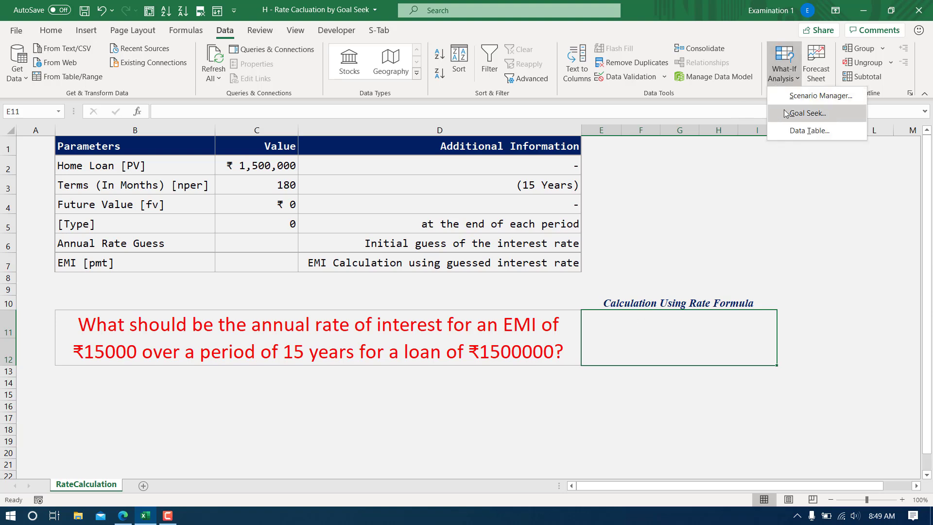
left_click(665, 339)
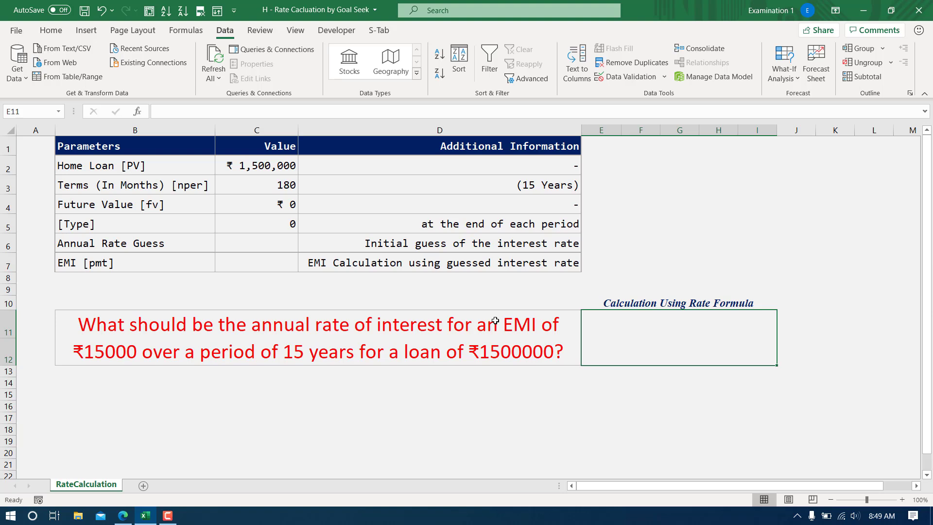
- Enter the formula =RATE(180,-15000,1500000) in E11 to calculate the monthly interest rate
type("=rate")
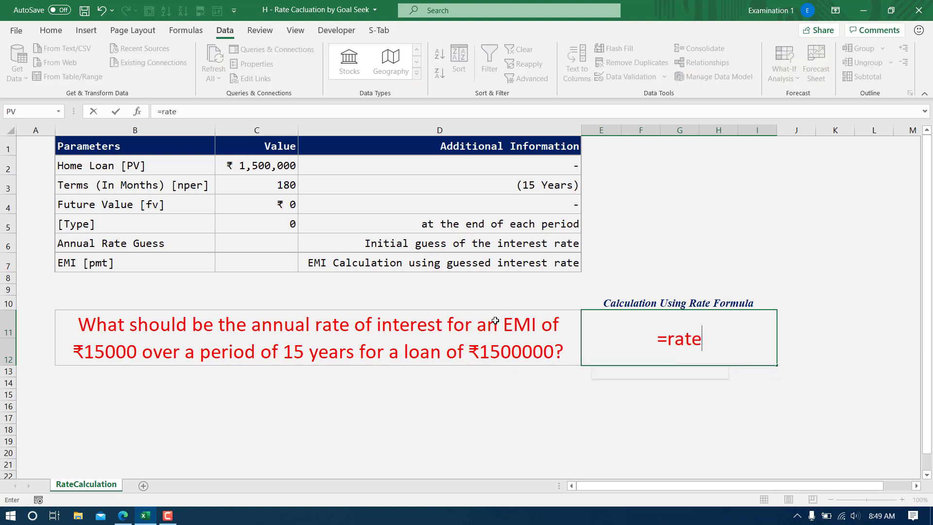
key("Tab")
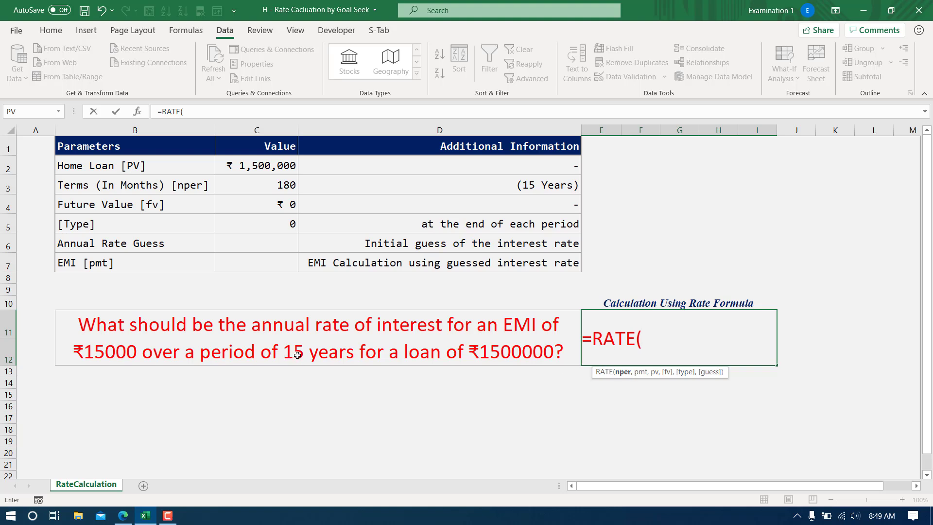
type("15*12")
key("BackSpace")
key("BackSpace")
key("BackSpace")
key("BackSpace")
type("80")
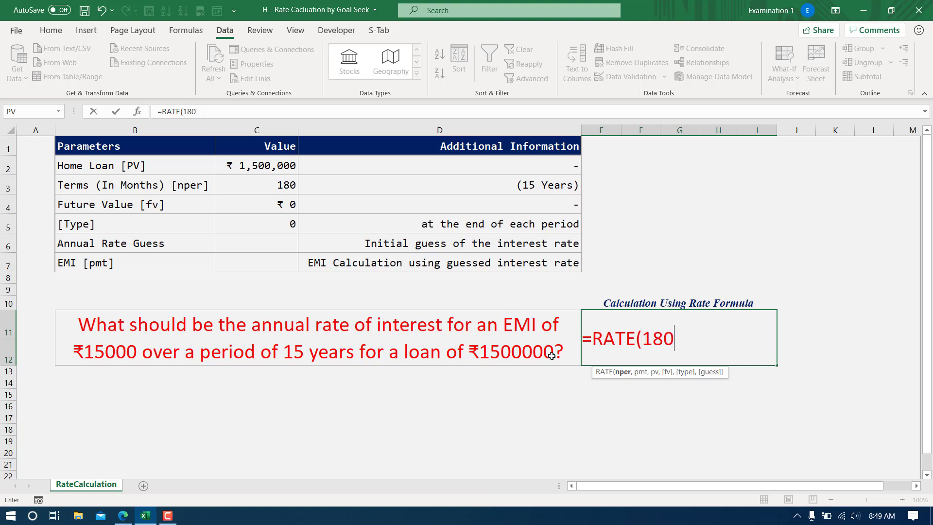
type(",-15")
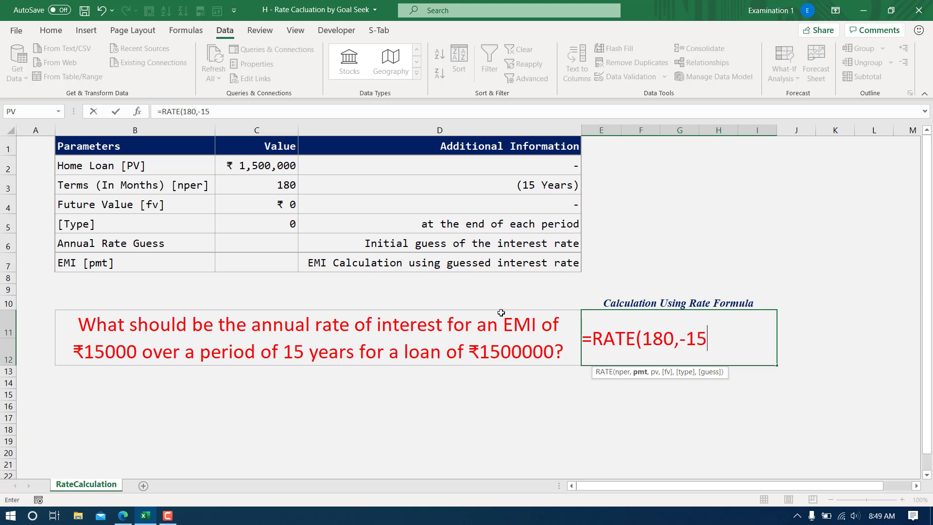
type("000,")
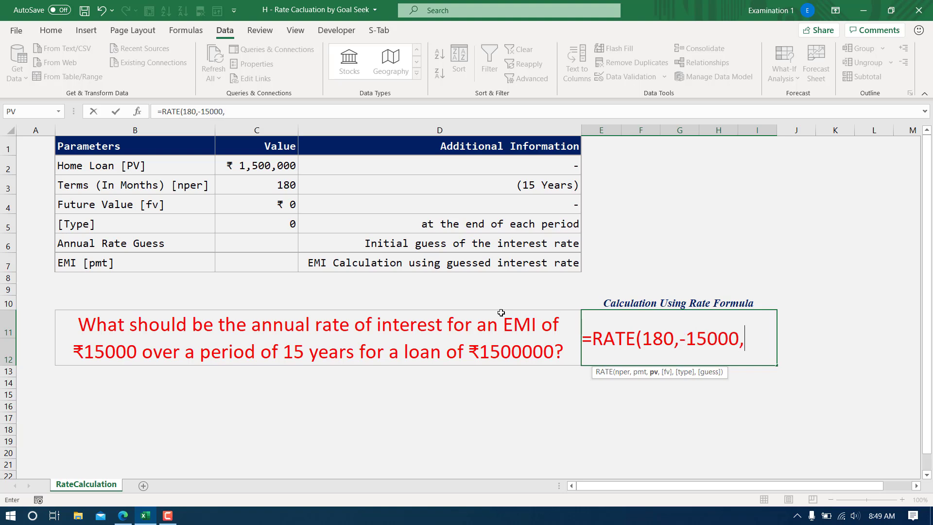
type("1500000")
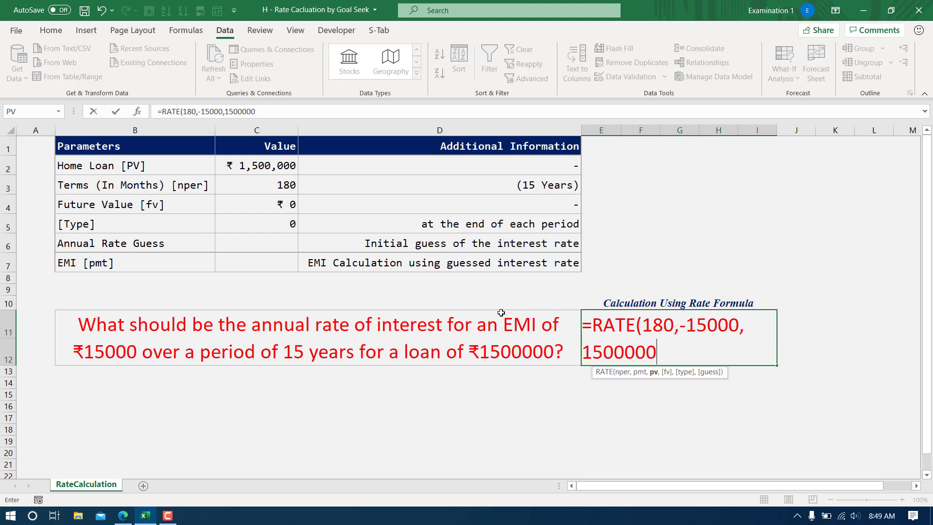
type(")")
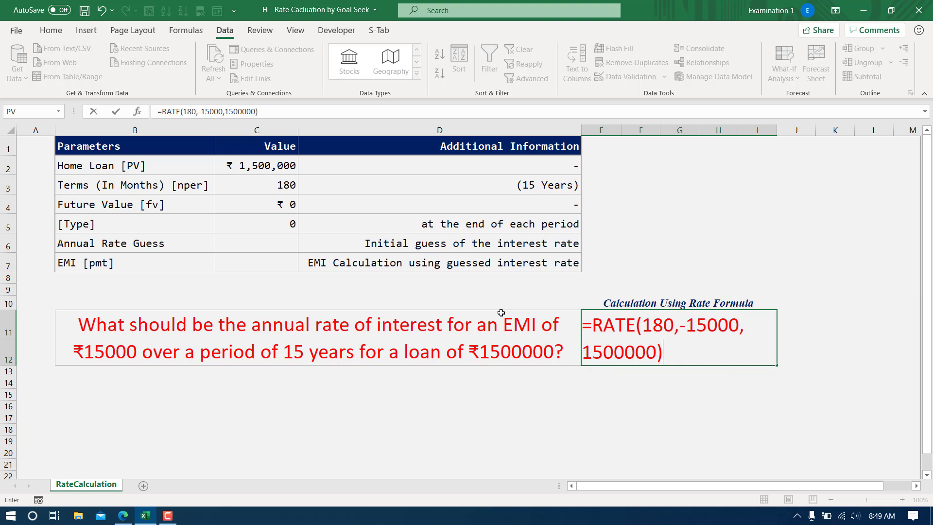
key("Return")
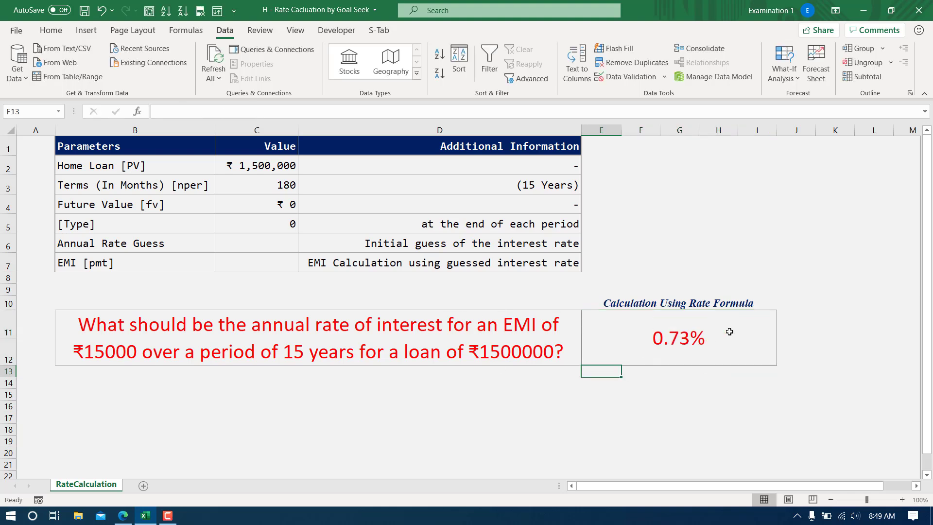
- Multiply the RATE formula in E11 by 12 to convert it to an annual rate
left_click(695, 331)
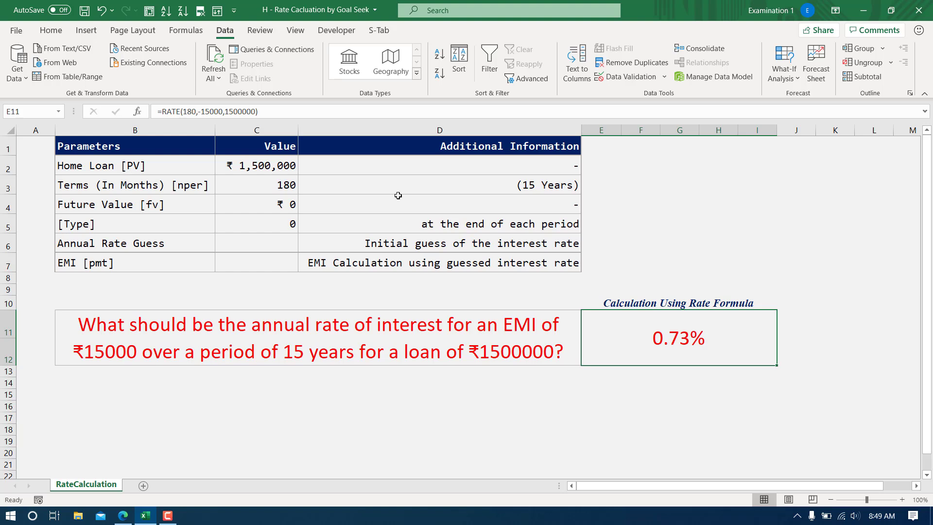
left_click(294, 108)
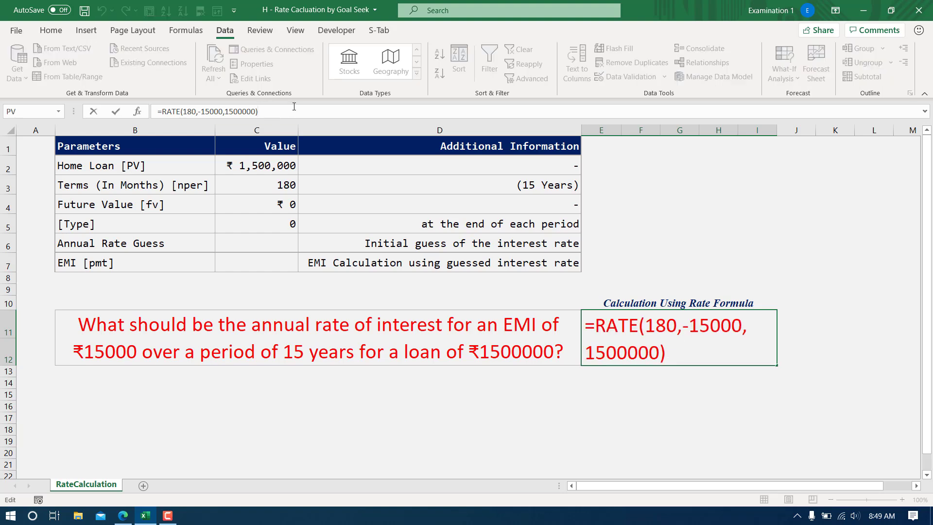
type("*12")
key("Return")
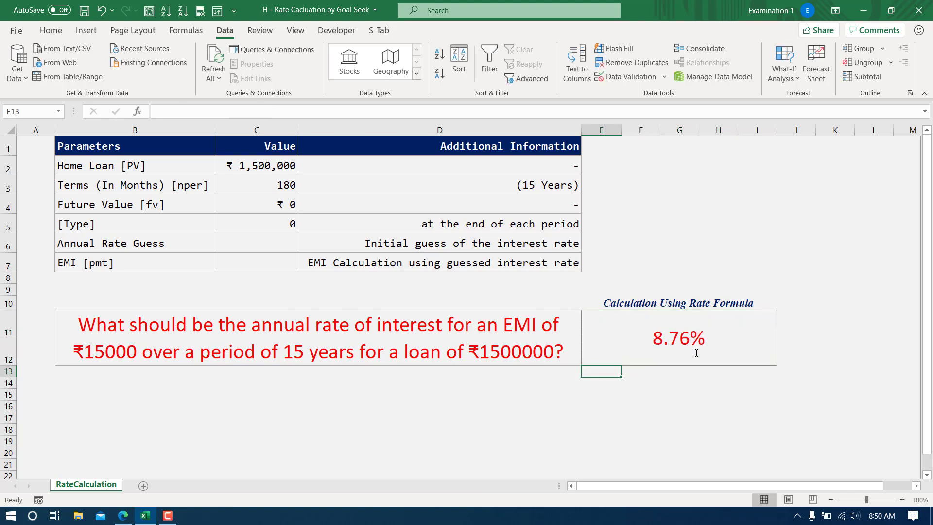
left_click(676, 346)
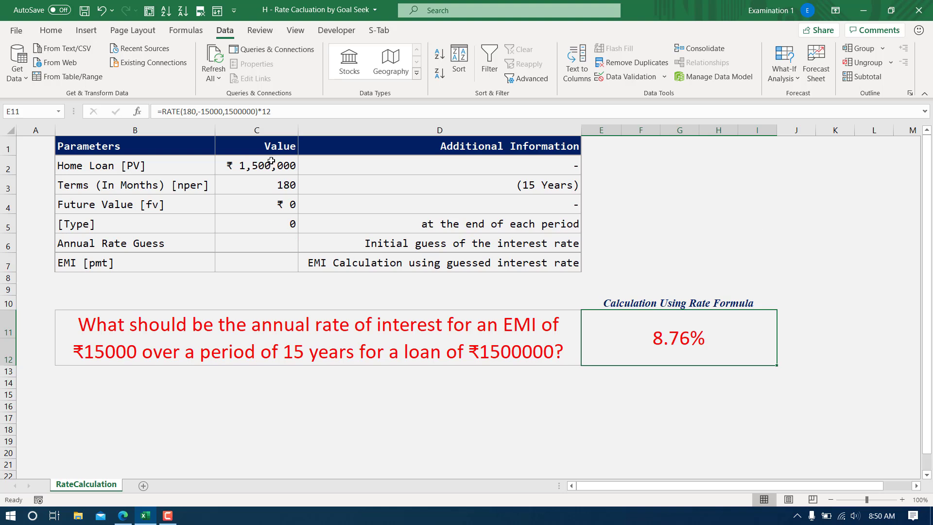
- Calculate the EMI in C7 with the formula =PMT(C6/12,C3,C2,C4,C5), using the parameter cells above it
left_click(265, 263)
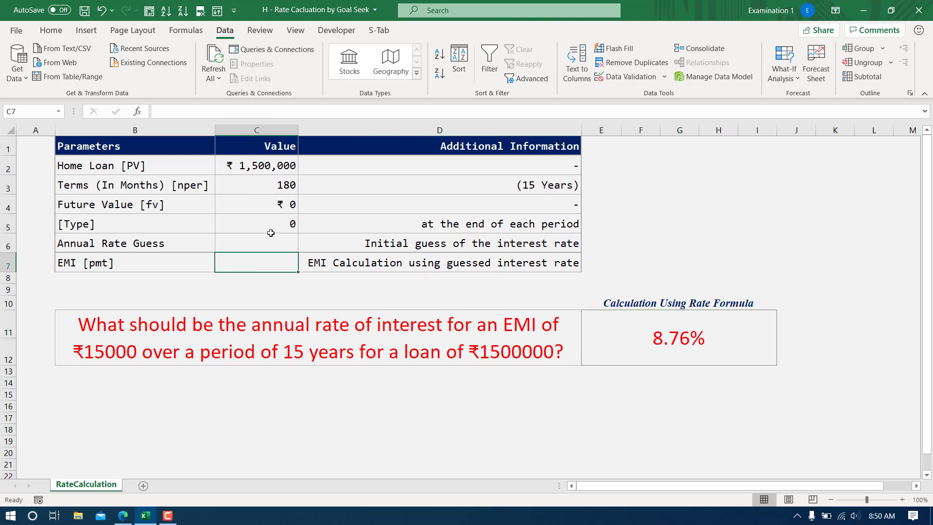
type("=pmt")
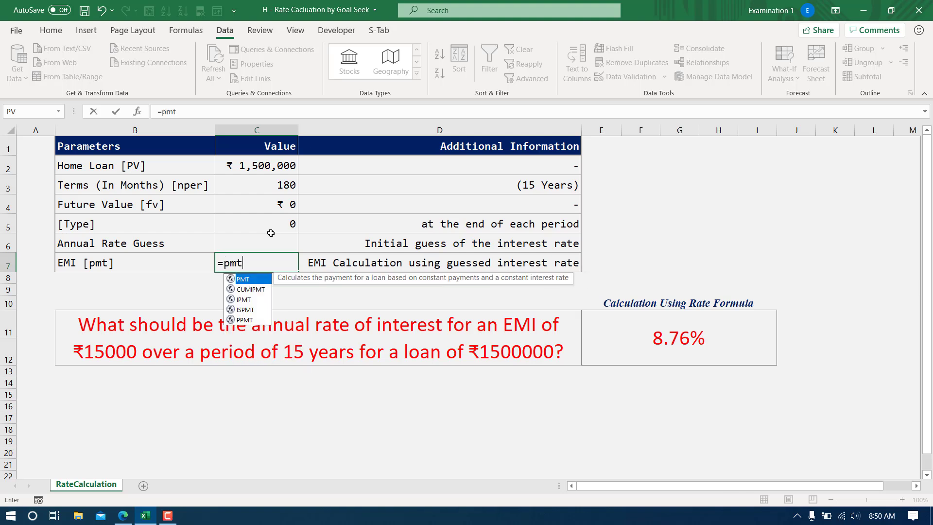
key("Tab")
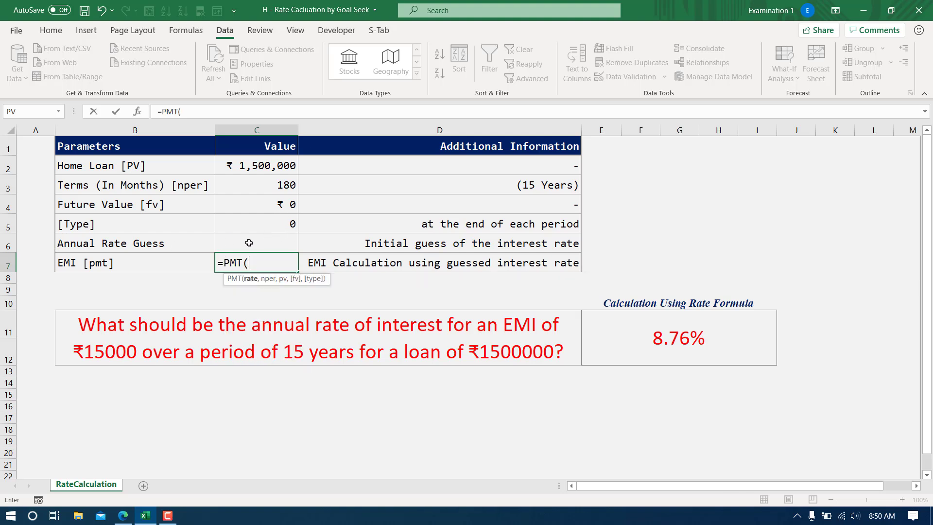
left_click(276, 242)
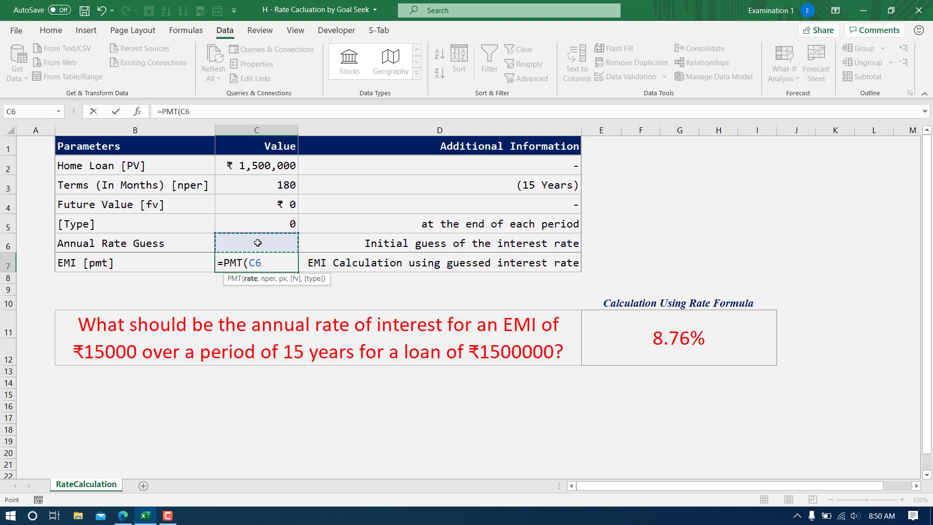
type("/12")
type(",")
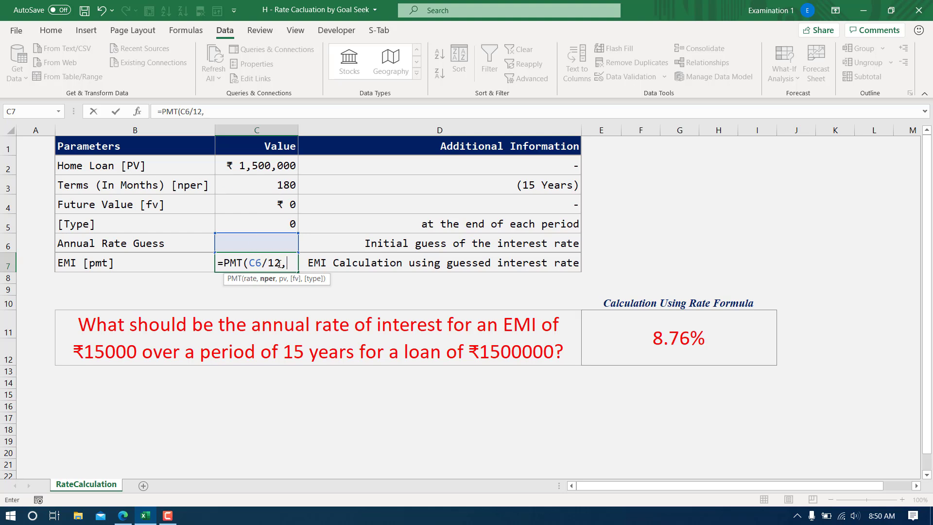
left_click(259, 186)
type(",")
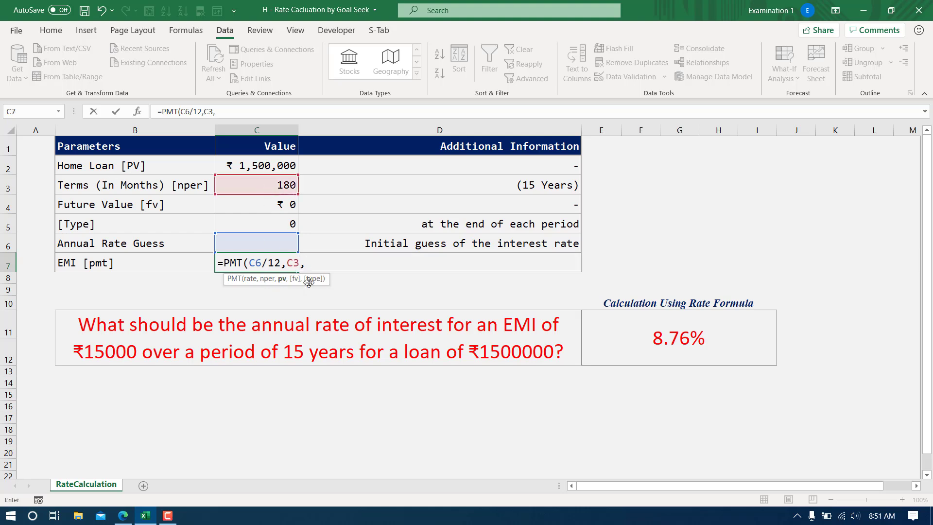
left_click(274, 166)
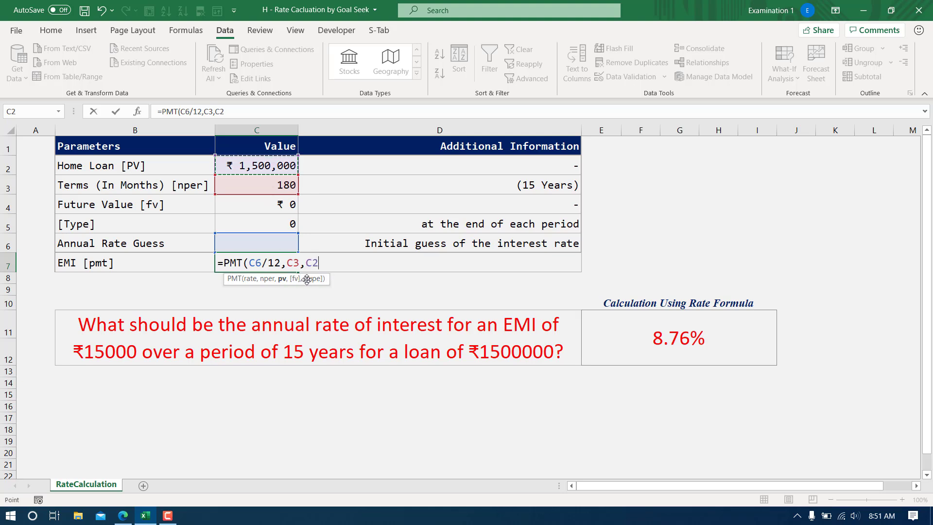
type(",")
left_click(267, 204)
type(",")
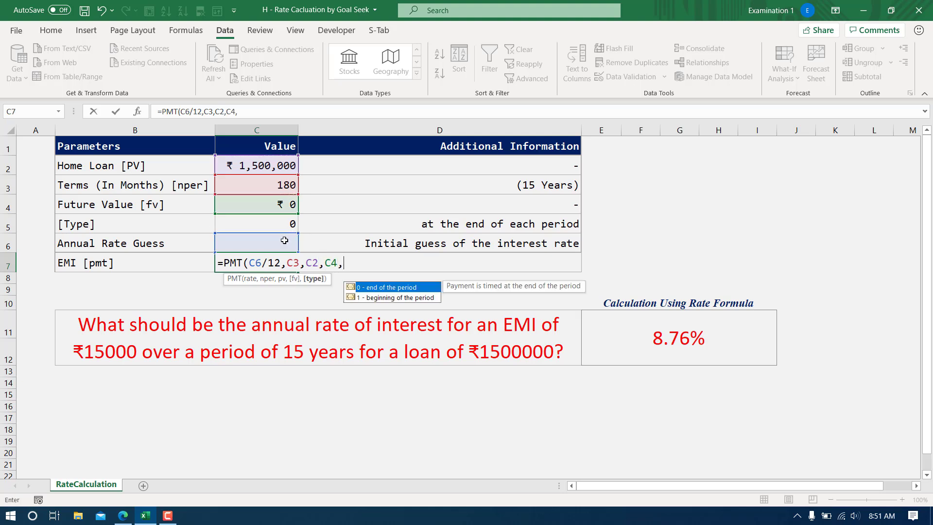
left_click(272, 220)
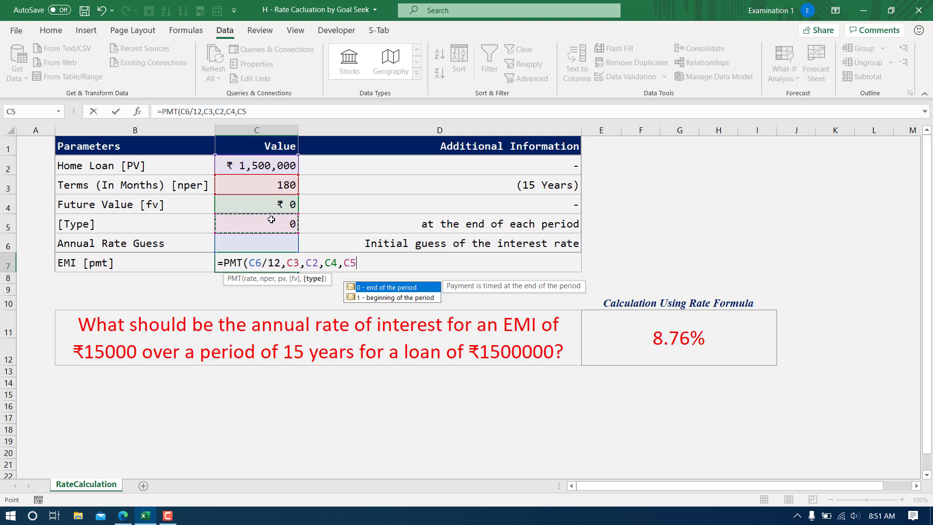
type(")")
key("Return")
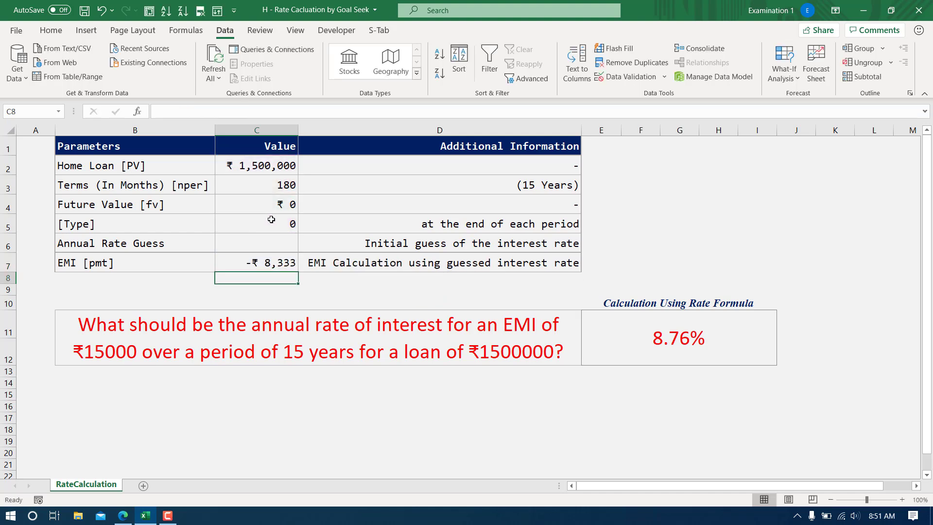
left_click(262, 259)
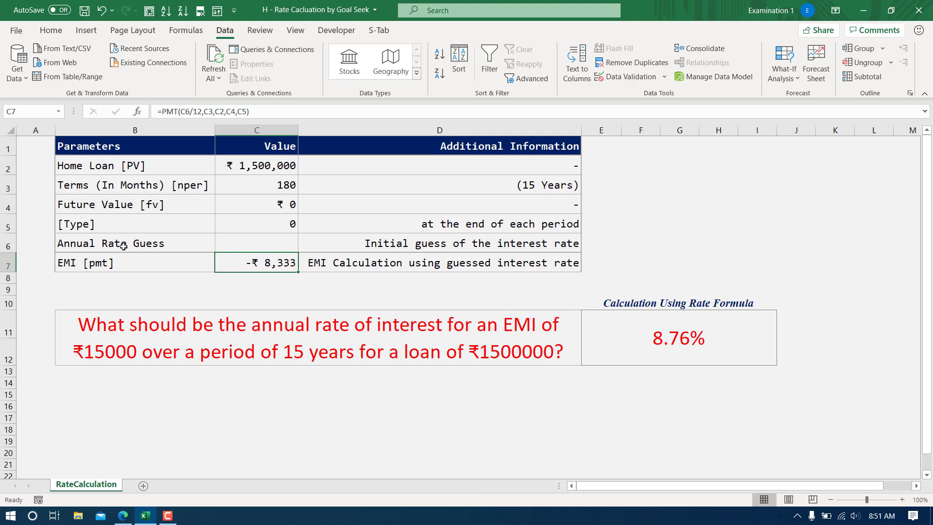
- Enter 0% as the annual rate guess in C6
left_click(268, 239)
type("0%")
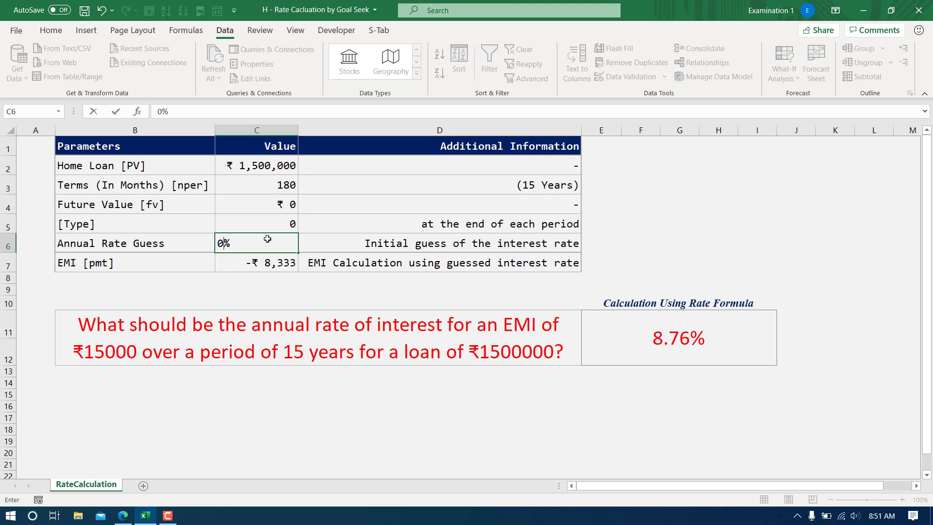
key("Return")
left_click(258, 240)
key("Delete")
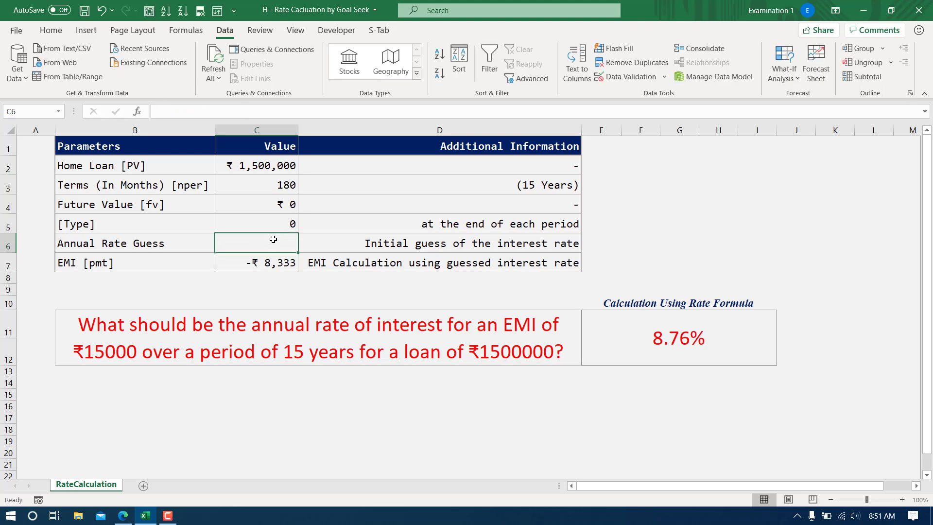
type("0%")
key("Return")
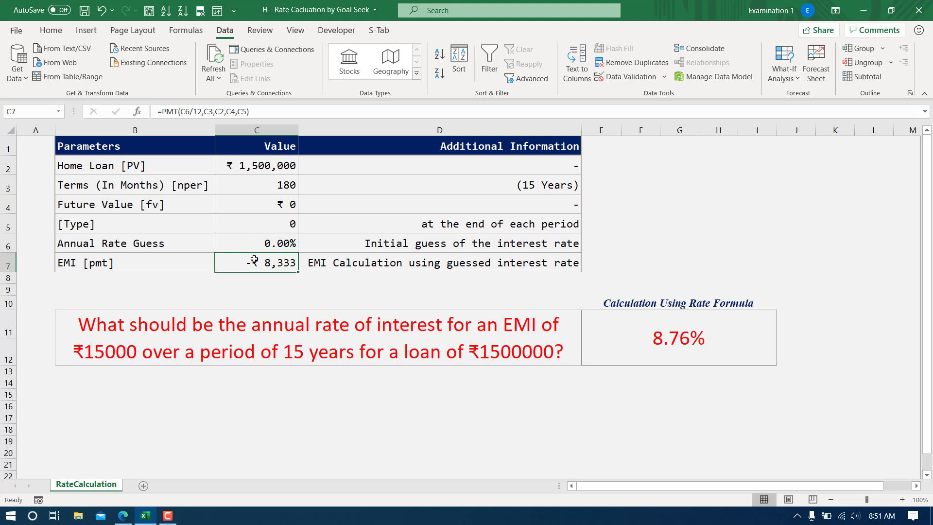
- Trace the dependents of the annual rate guess in C6
left_click(241, 247)
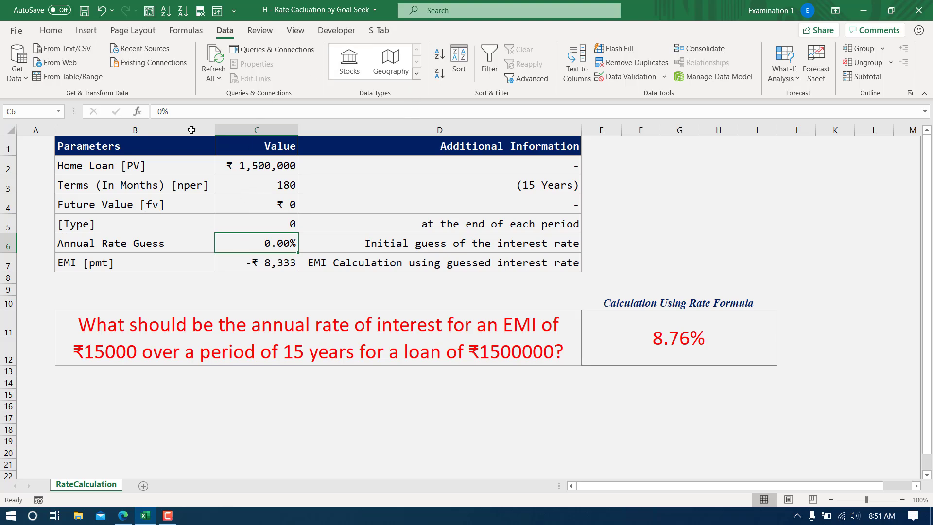
left_click(197, 33)
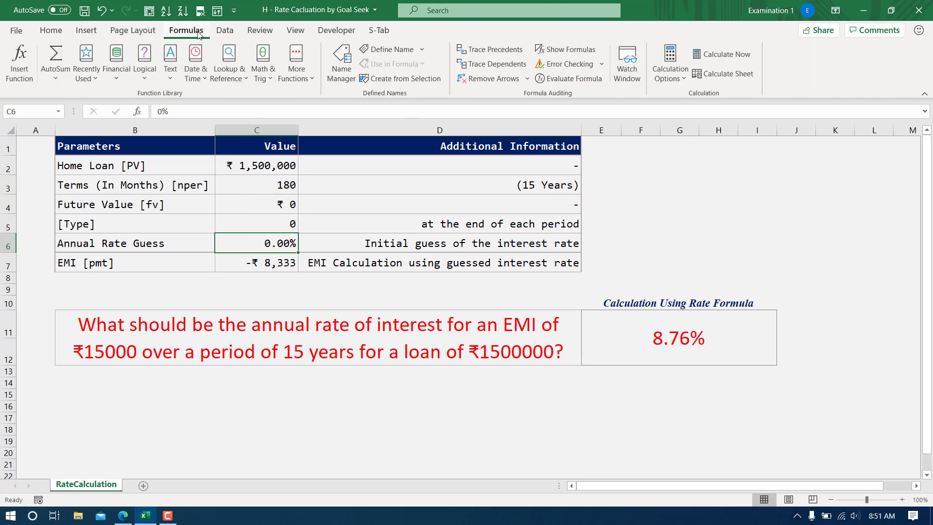
left_click(482, 67)
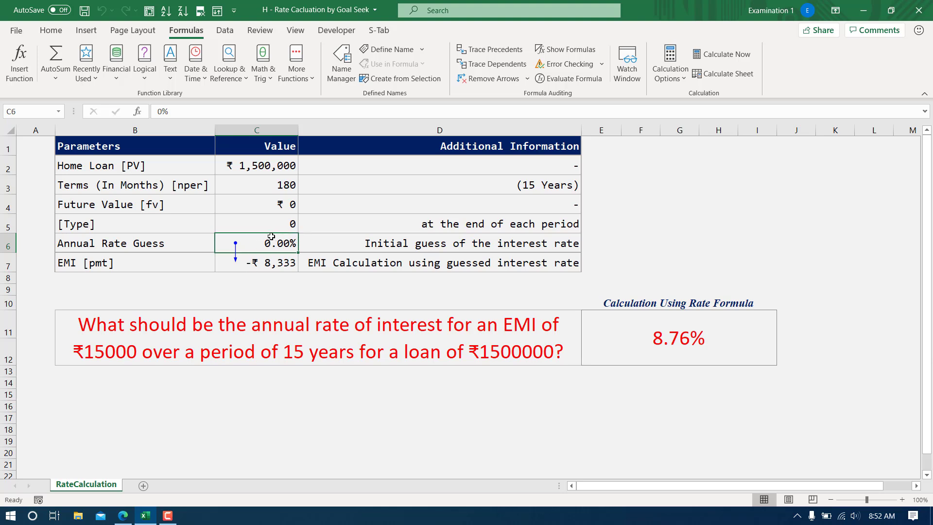
- Try annual rate guesses of 1%, 2% and 5% in C6 to see how each changes the EMI
type("1")
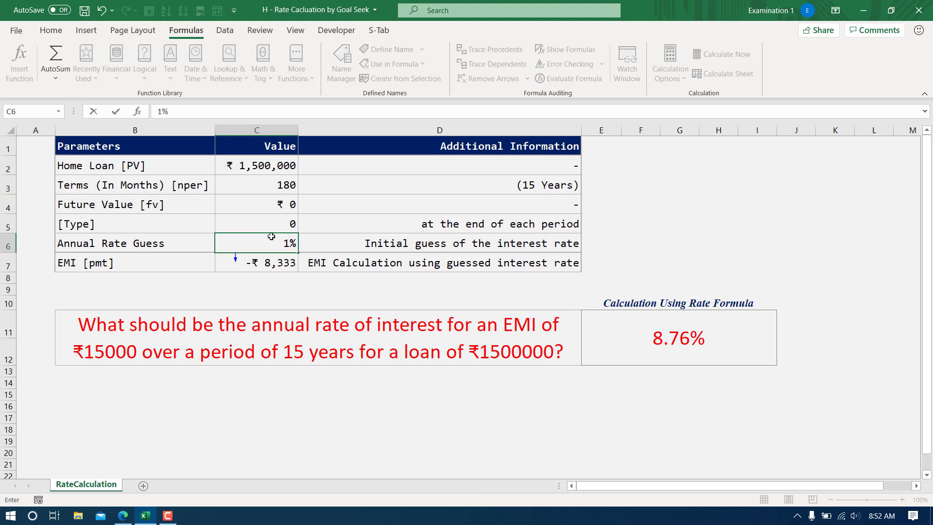
key("Return")
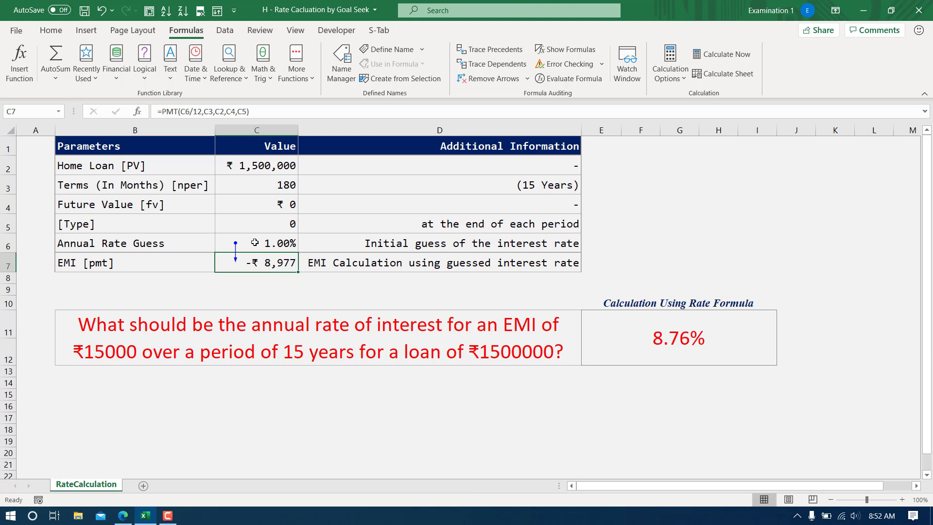
left_click(255, 242)
type("2")
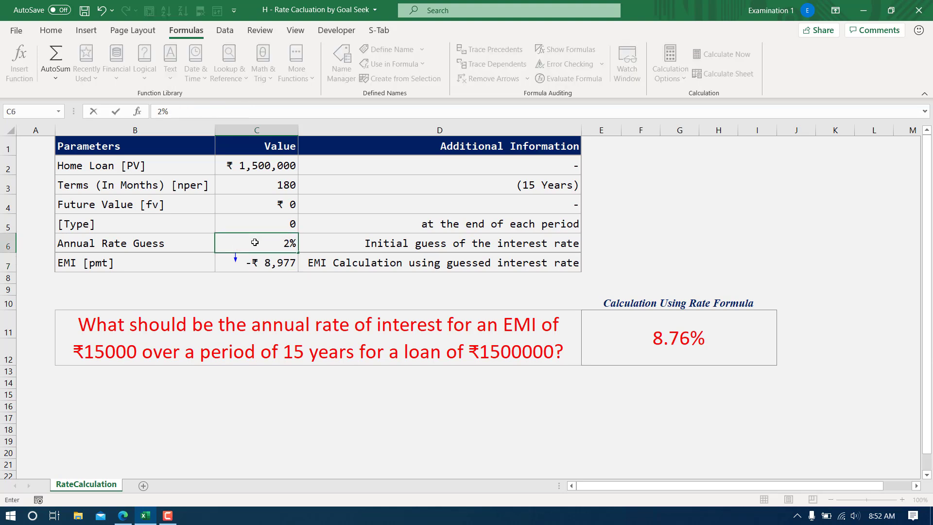
left_click(278, 265)
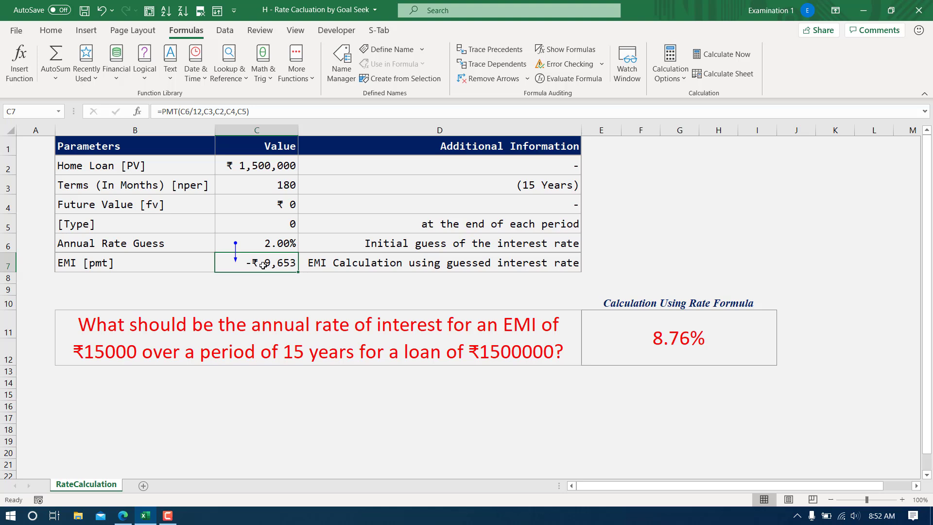
left_click(276, 242)
type("5")
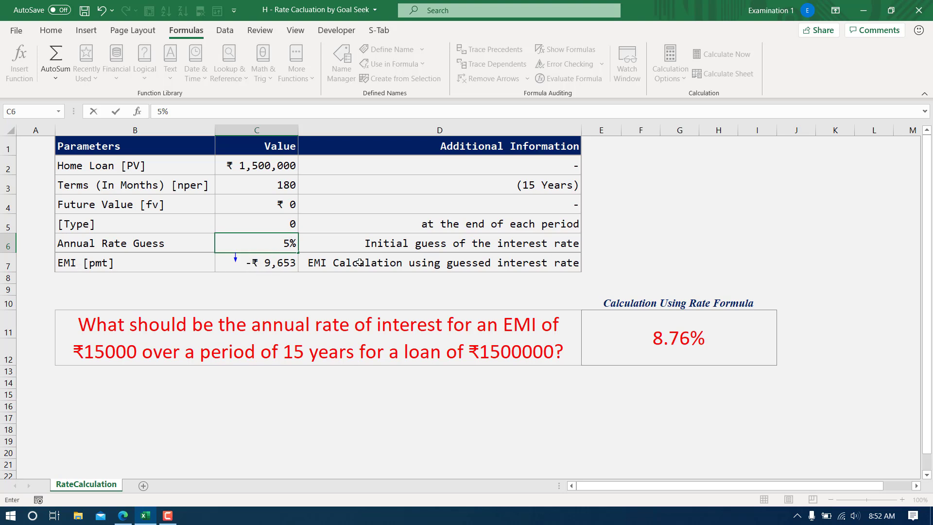
left_click(280, 261)
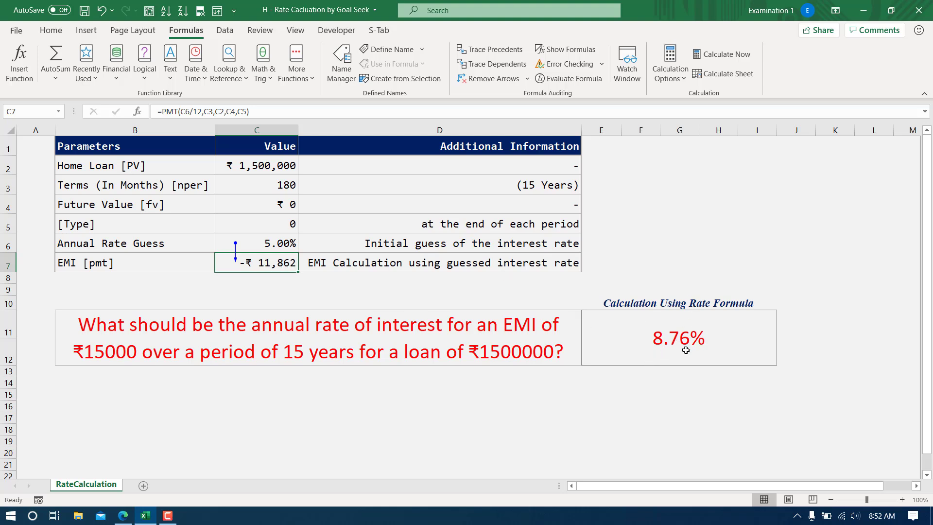
- Set the annual rate guess in C6 to 8.76% to check it against the EMI
left_click(279, 243)
type("8.76%")
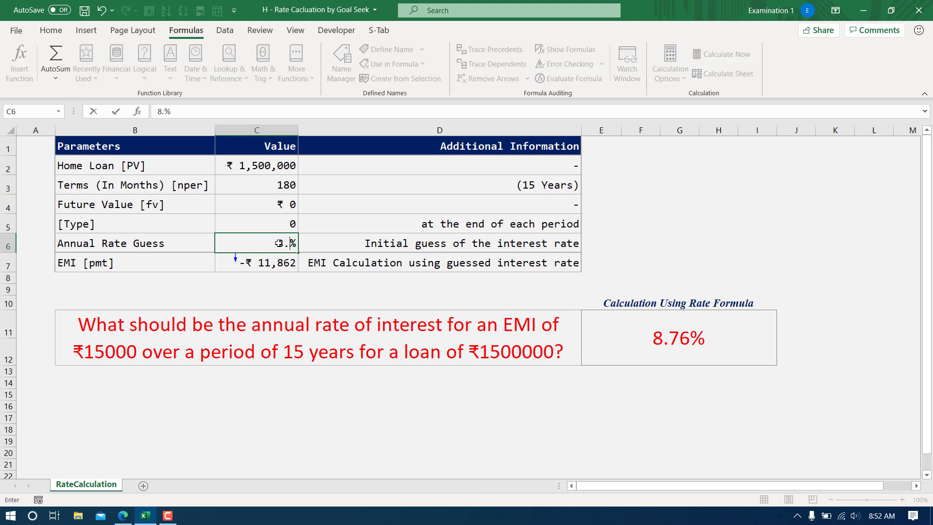
key("Return")
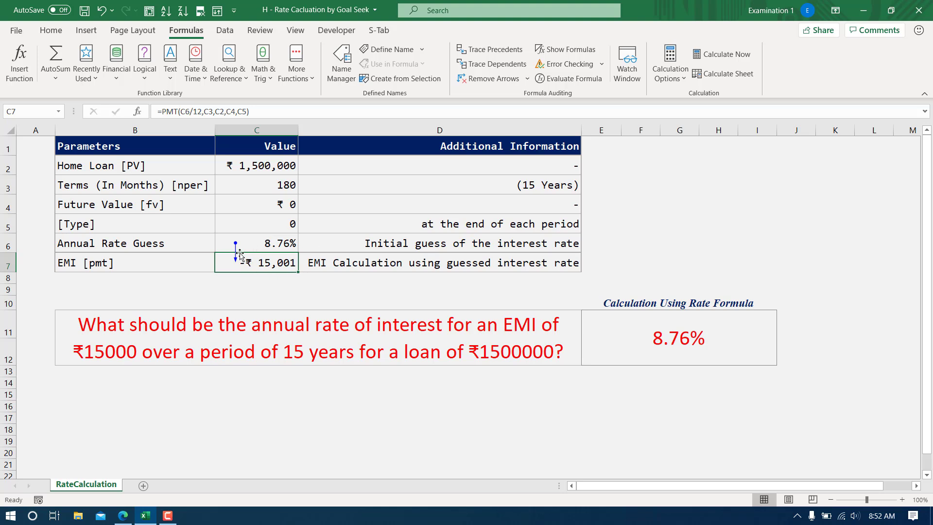
- Set the annual rate guess in C6 to 2% as the starting value
left_click(270, 245)
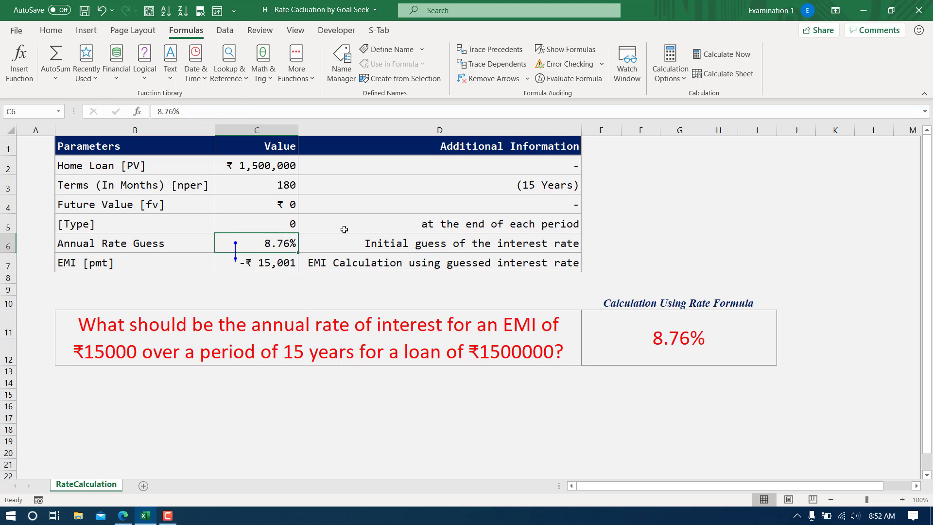
type("2%")
key("Return")
key("Up")
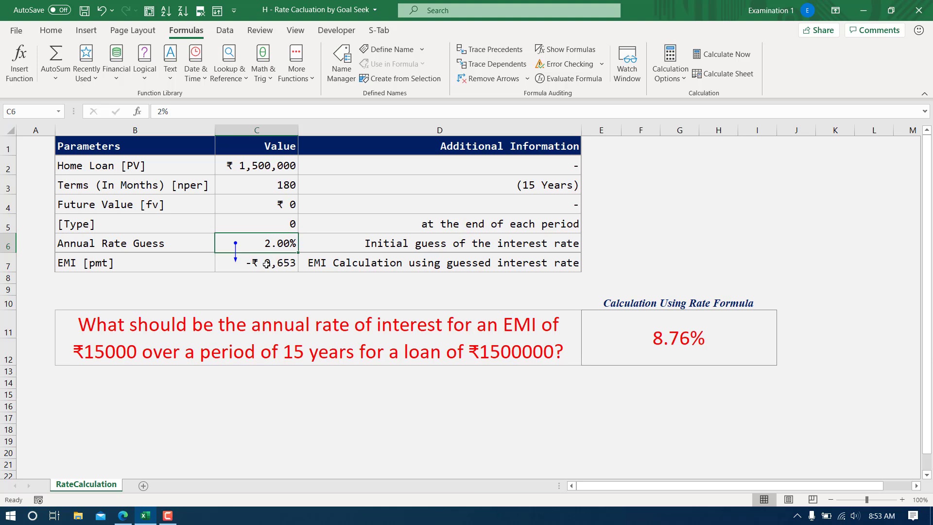
left_click(284, 262)
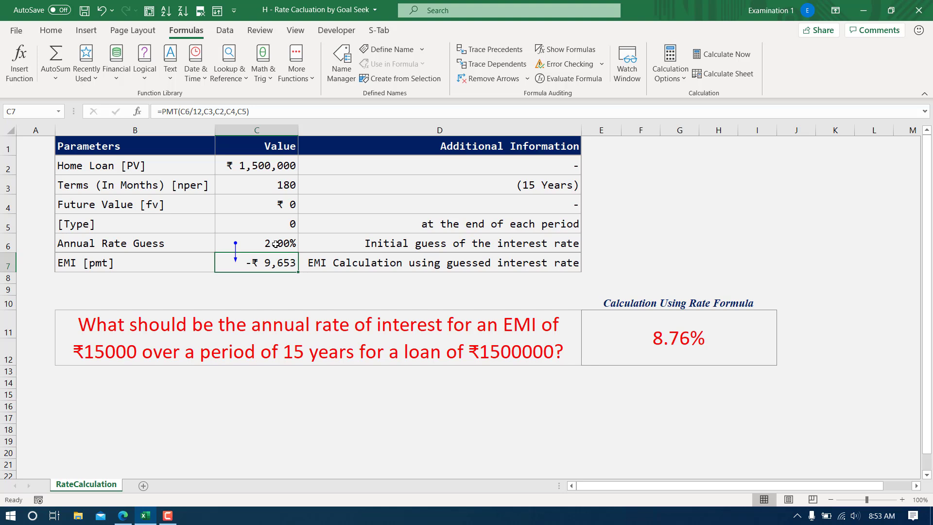
left_click(272, 288)
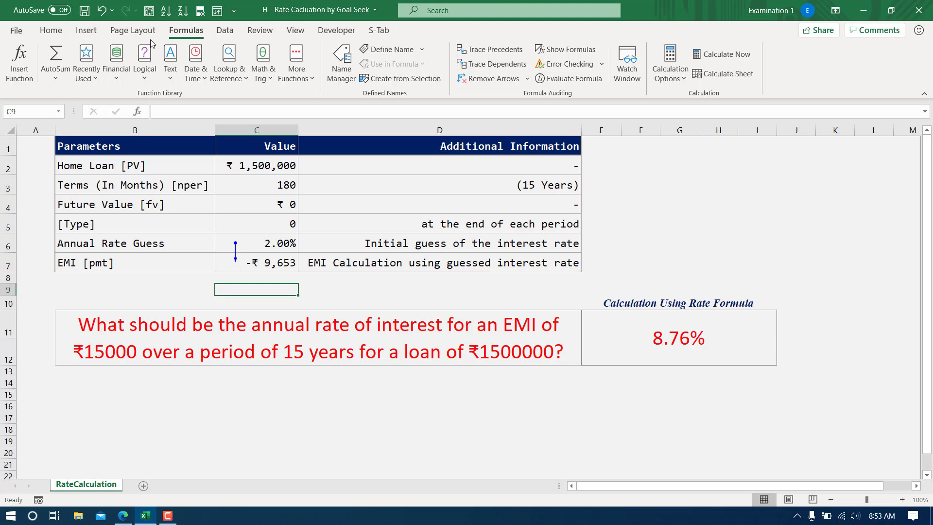
- Set up a Goal Seek that brings the EMI cell C7 to the value -15000
left_click(227, 31)
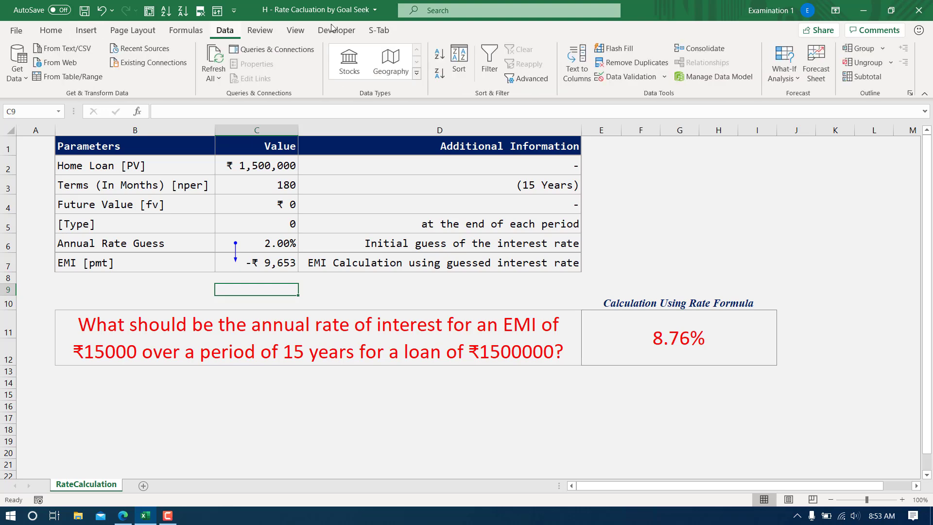
left_click(792, 78)
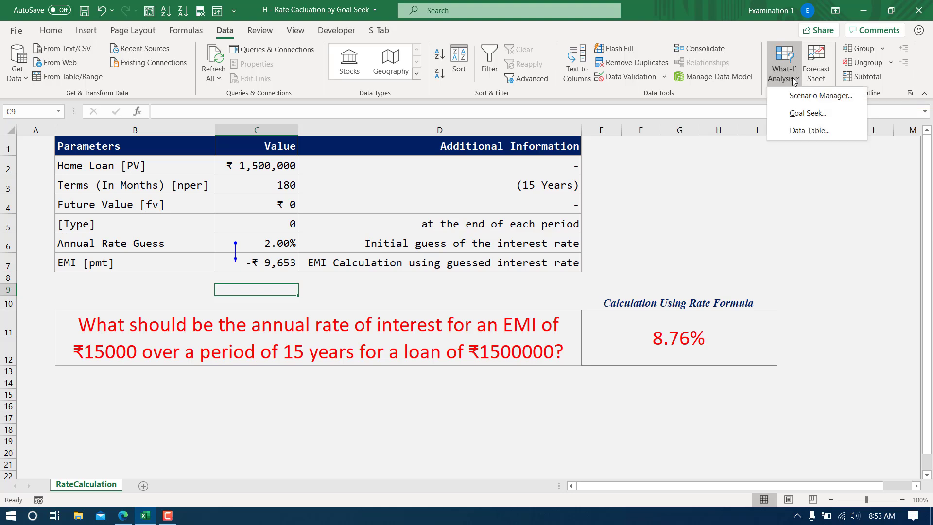
left_click(804, 115)
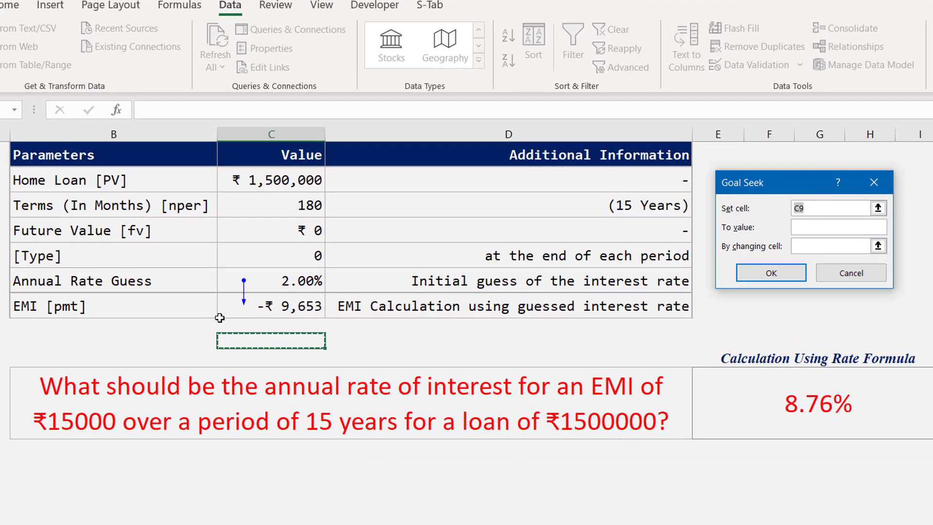
left_click(292, 304)
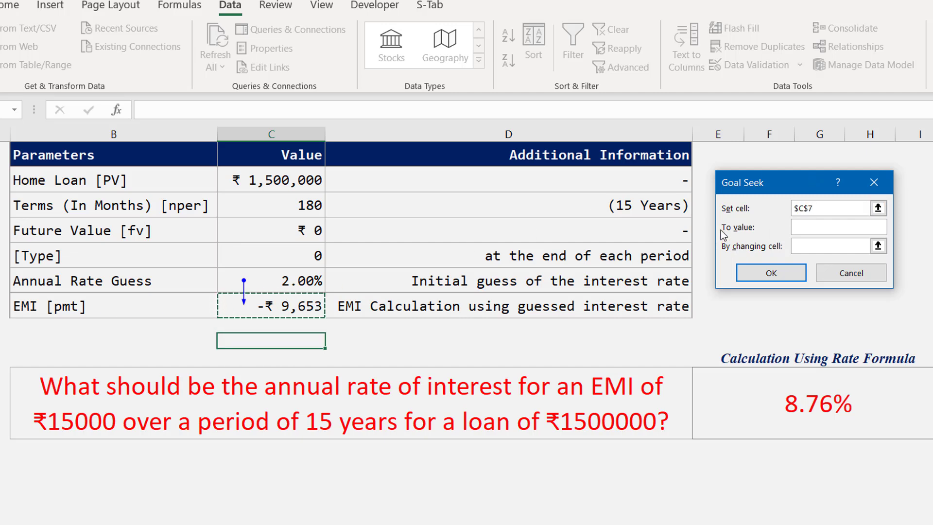
left_click(824, 227)
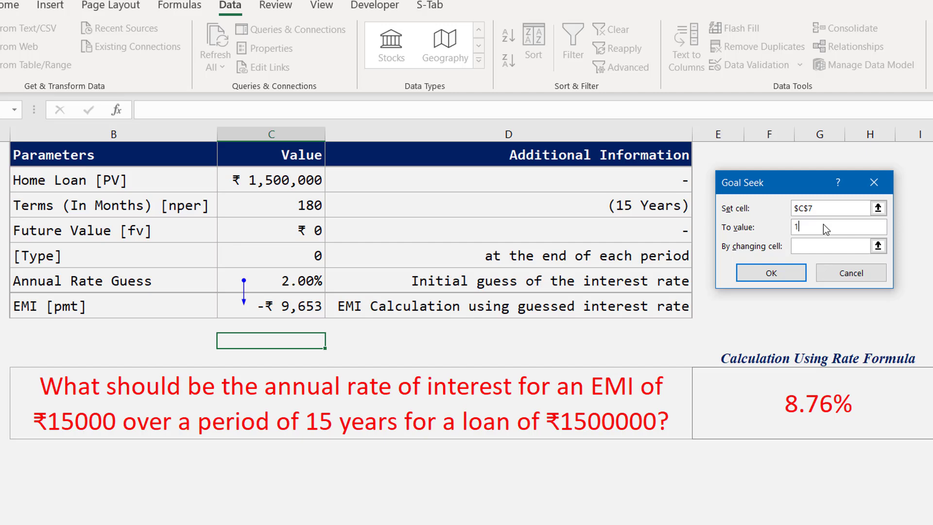
type("15000")
left_click(798, 227)
type("-")
left_click_drag(827, 227, 770, 226)
- Run Goal Seek with the annual rate guess C6 as the changing cell and accept the solution
left_click(827, 248)
left_click(273, 285)
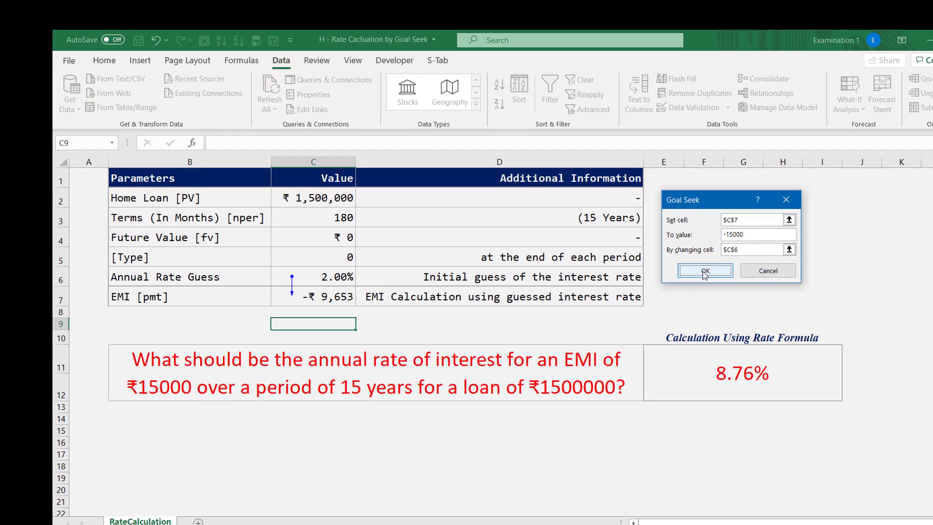
left_click(771, 273)
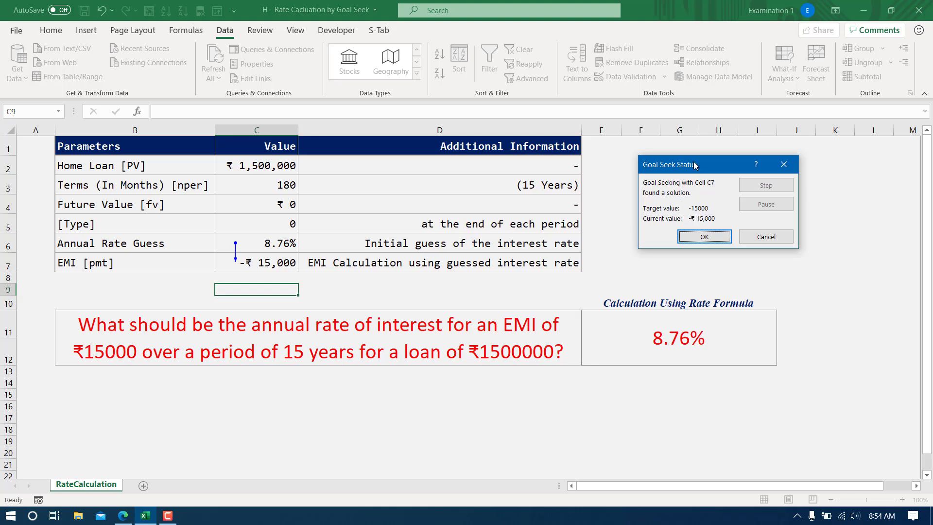
left_click_drag(694, 164, 673, 177)
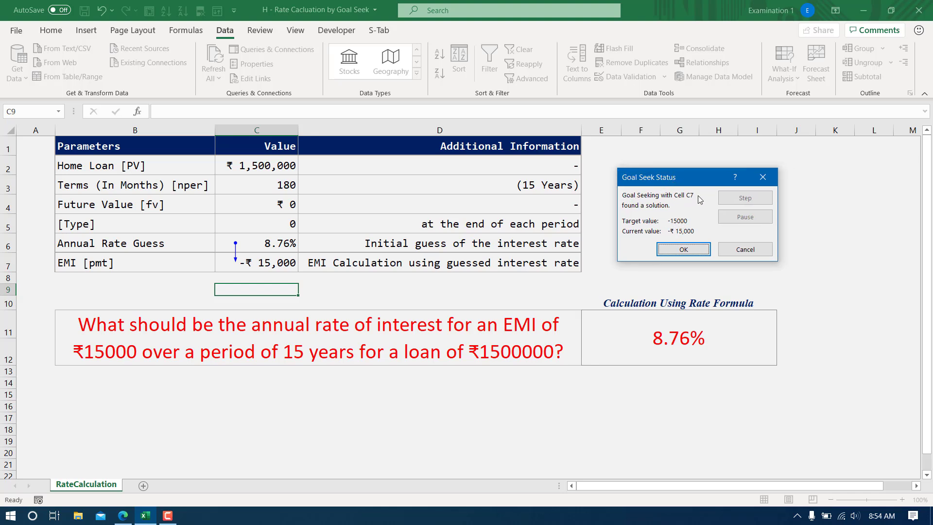
left_click(683, 249)
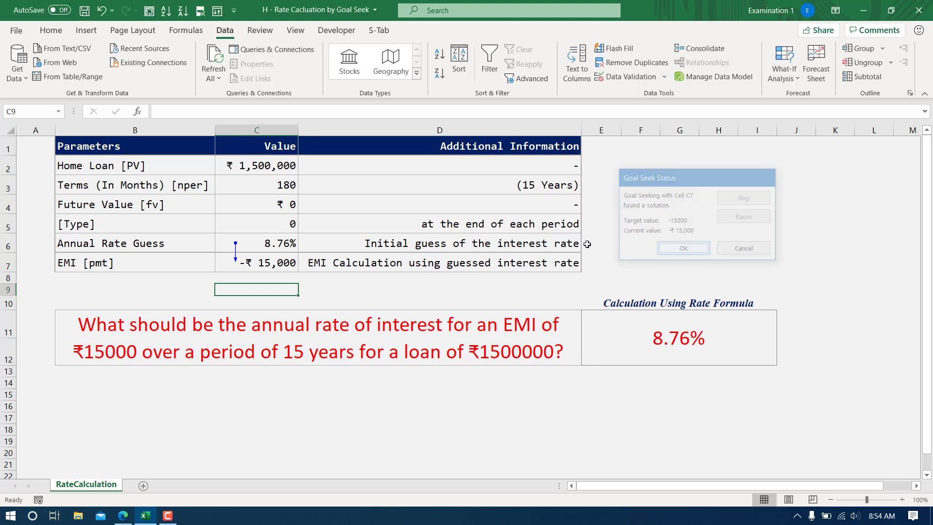
- Compare the annual rate found by Goal Seek in C6 with the RATE formula result in E11
left_click(262, 241)
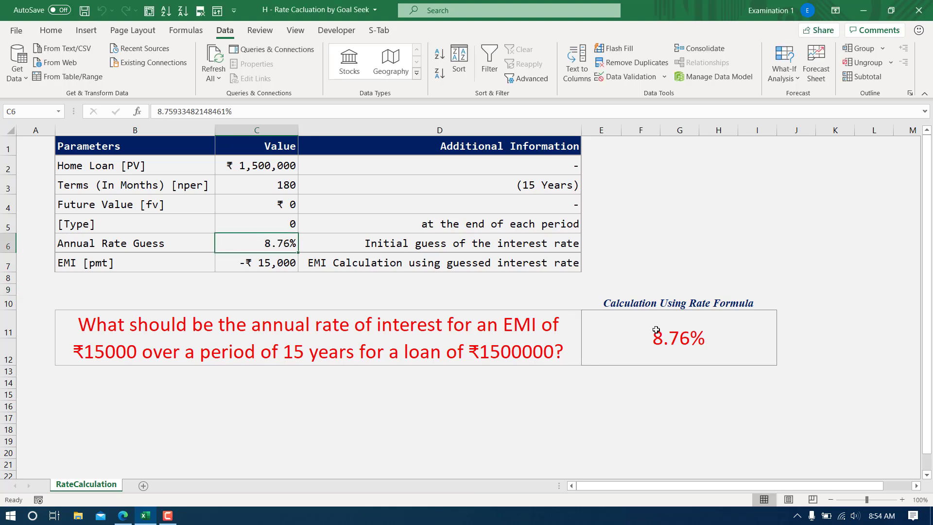
left_click(690, 329)
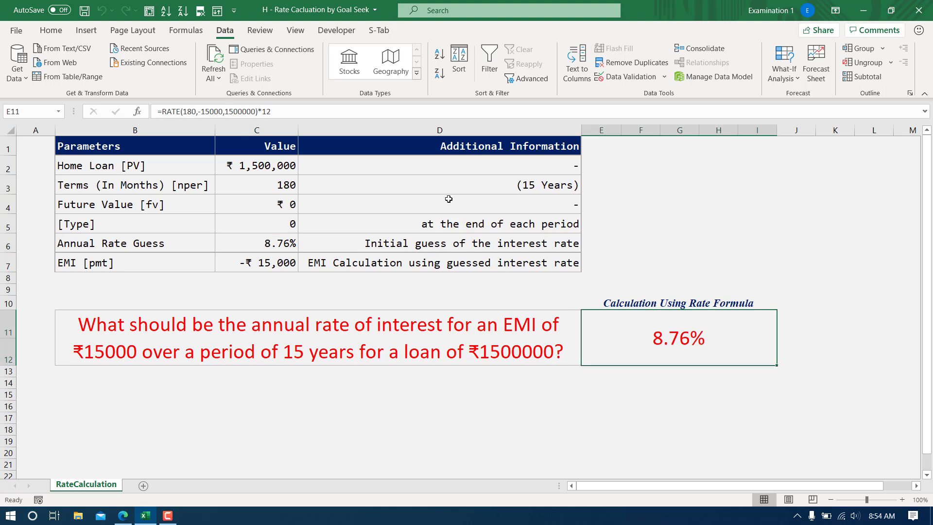
left_click(257, 243)
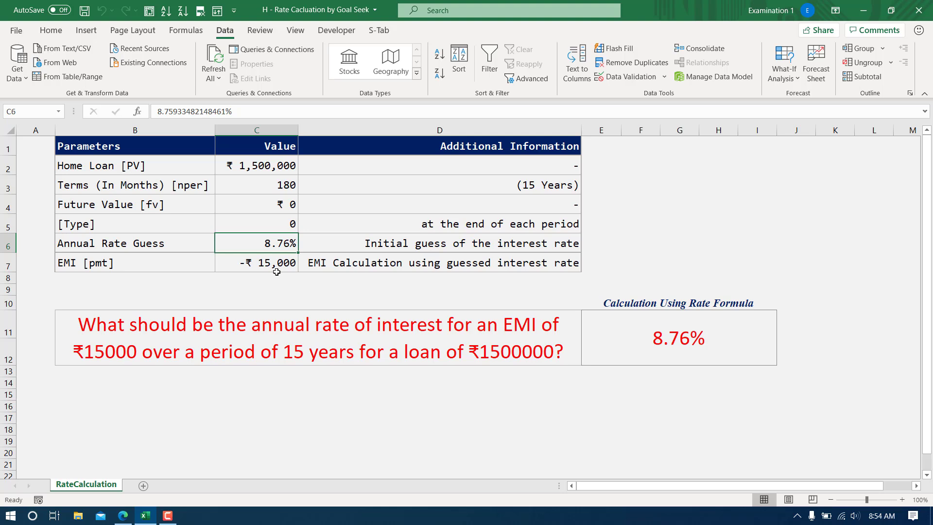
- Replace the C6 reference in the PMT formula in C7 with the fixed rate 2%
left_click(263, 268)
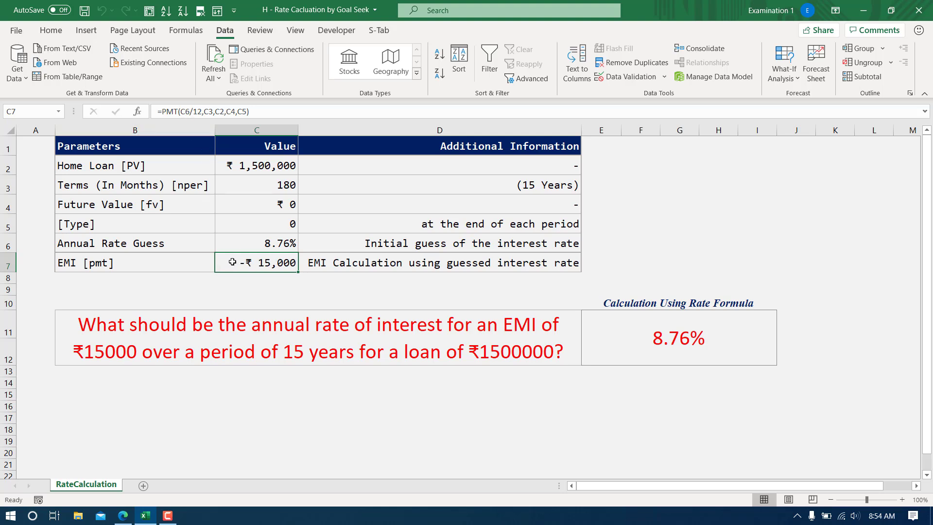
left_click(183, 110)
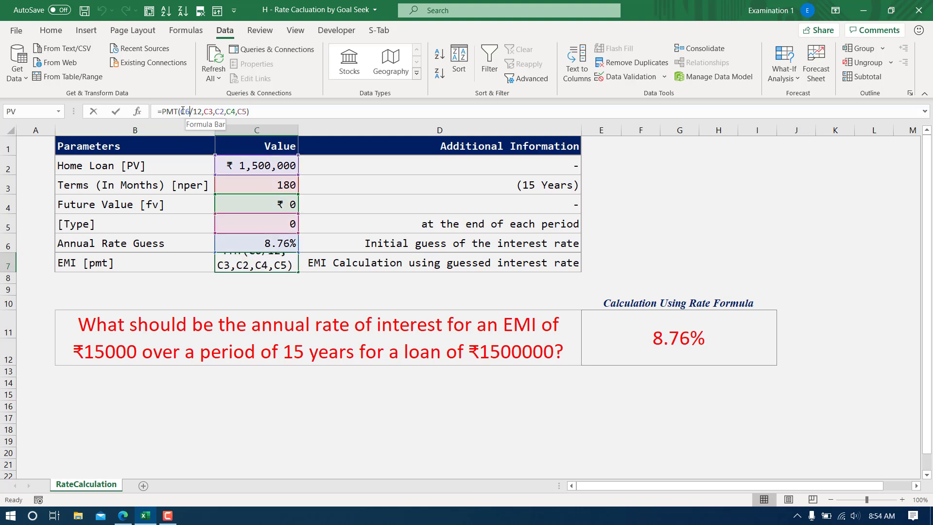
double_click(184, 112)
type("2%")
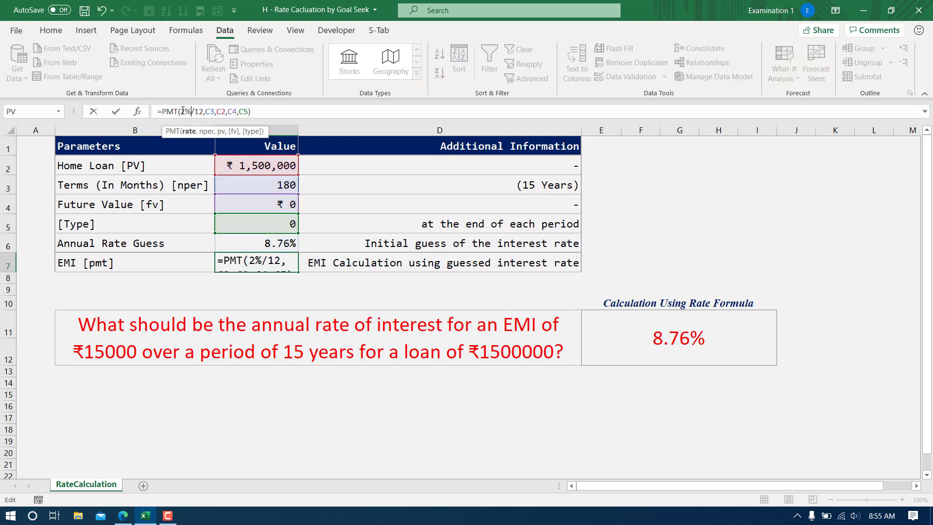
key("Return")
- Set the annual rate guess in C6 to 2%
left_click(284, 246)
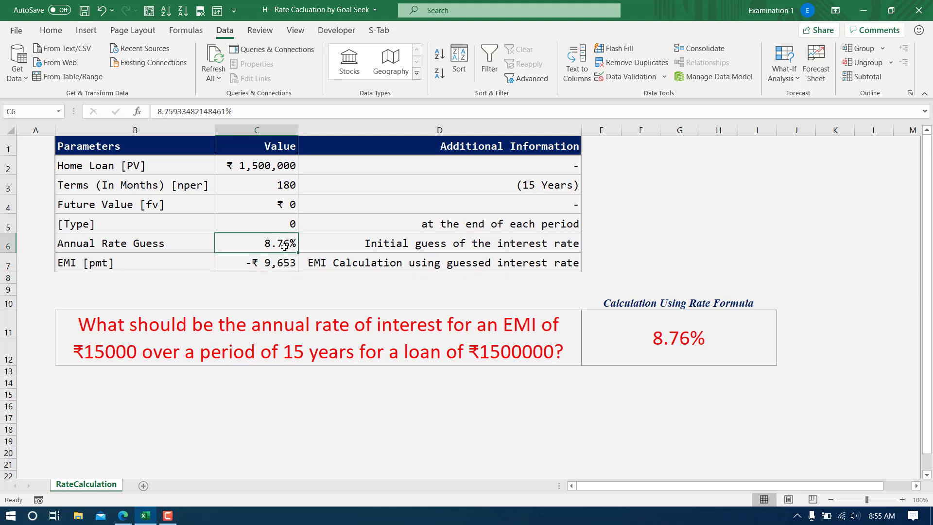
type("2%")
left_click(685, 224)
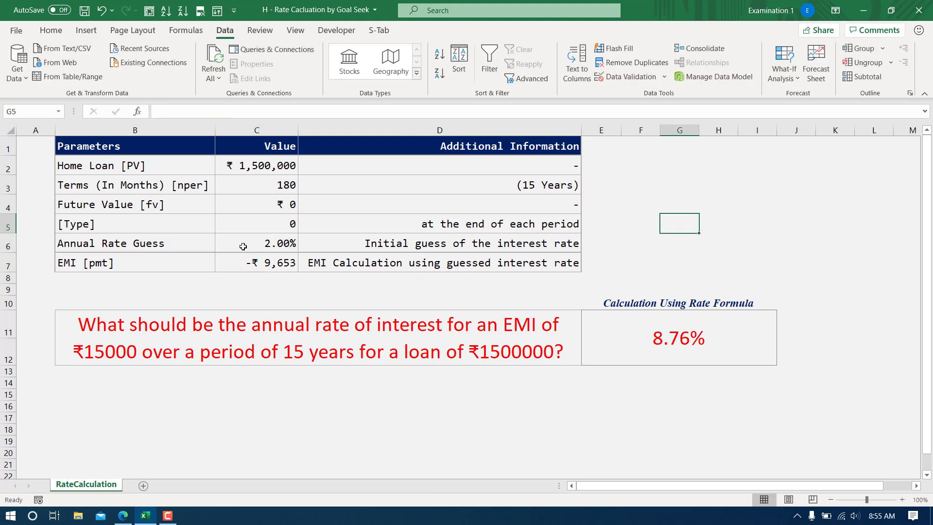
- Set the annual rate guess in C6 to 3%, after checking the PMT formula in C7
left_click(256, 265)
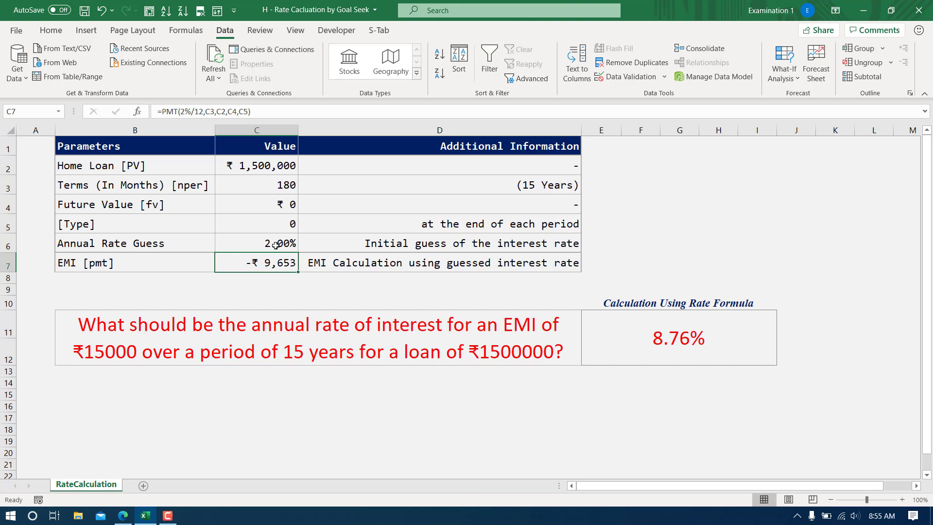
left_click(228, 250)
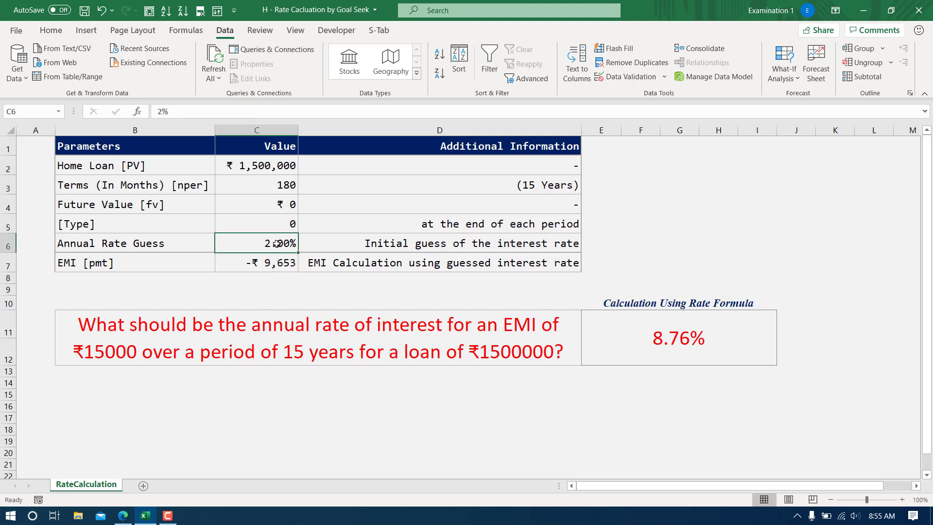
type("3")
key("Return")
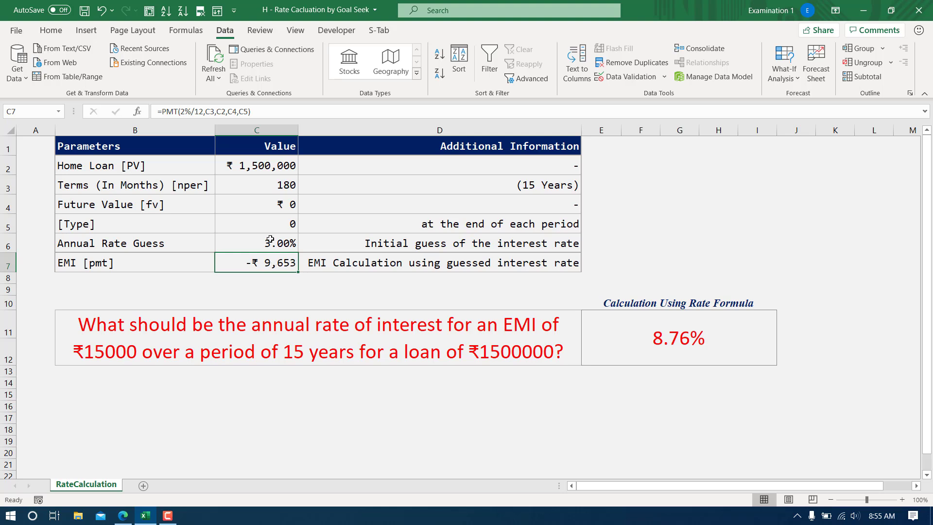
- Replace the fixed 2% rate in the PMT formula in C7 with a reference to C6
left_click_drag(191, 111, 181, 111)
type("C6")
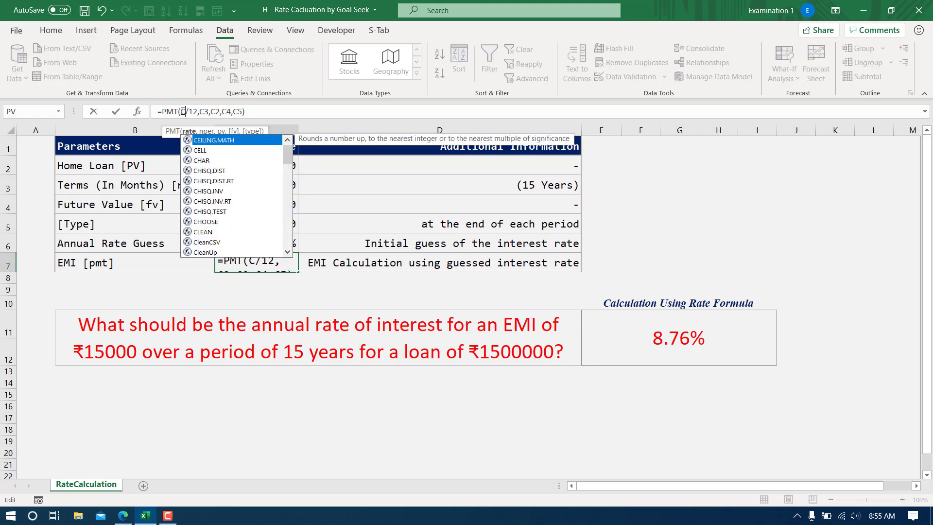
key("Return")
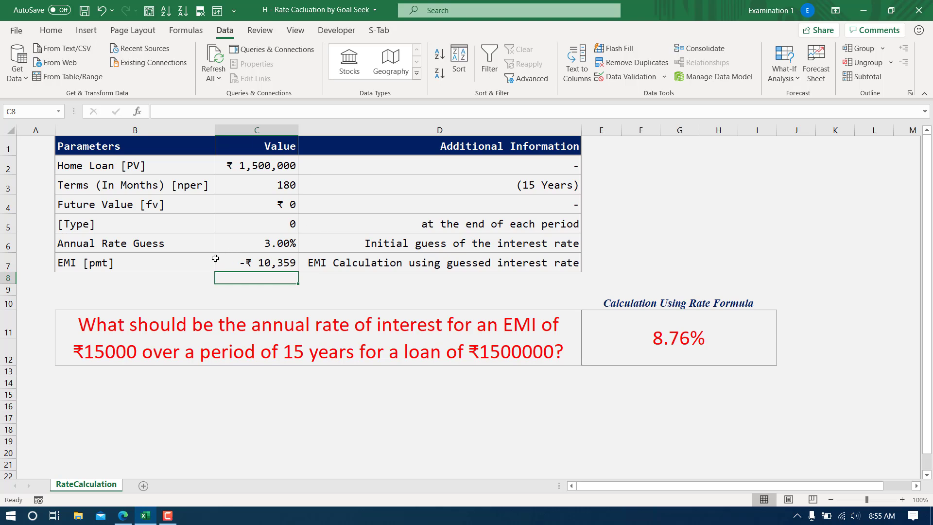
- Trace the precedents of the EMI formula in C7 and review its input cells C2:C6
left_click(242, 262)
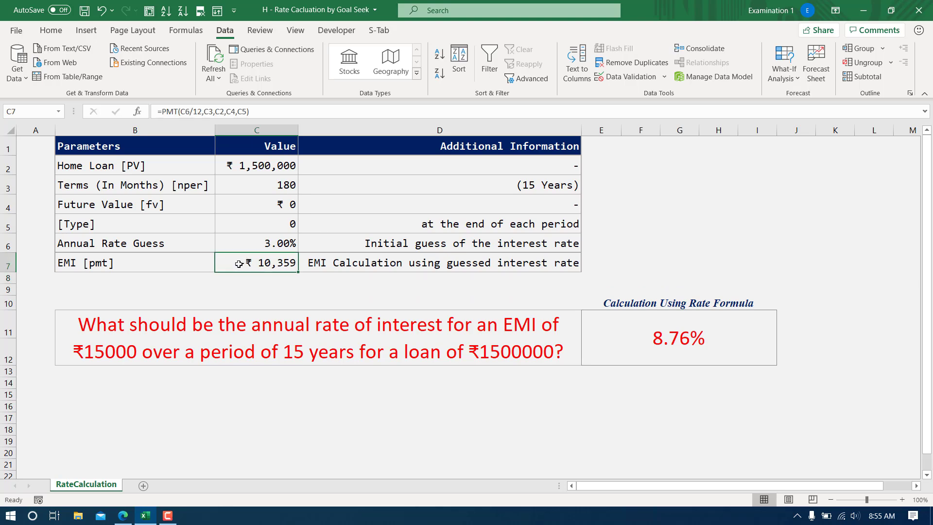
left_click(186, 30)
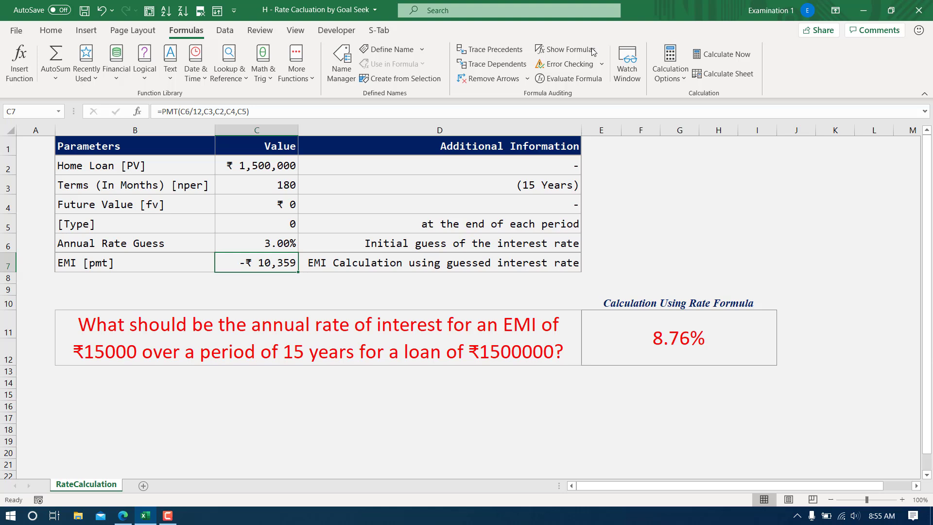
left_click(490, 50)
left_click_drag(268, 162, 274, 238)
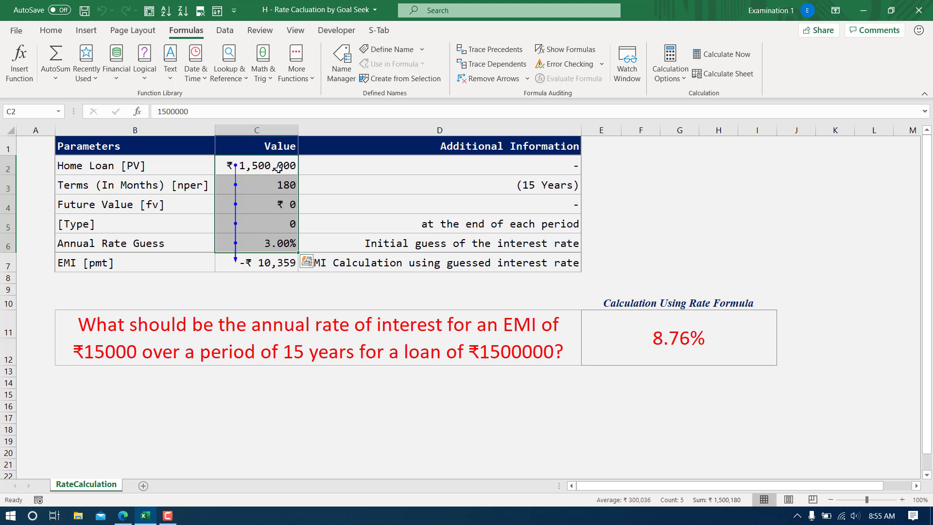
left_click_drag(279, 169, 279, 248)
- Set the payment type in C5 to 1 and the future value in C4 to 50000
left_click(282, 224)
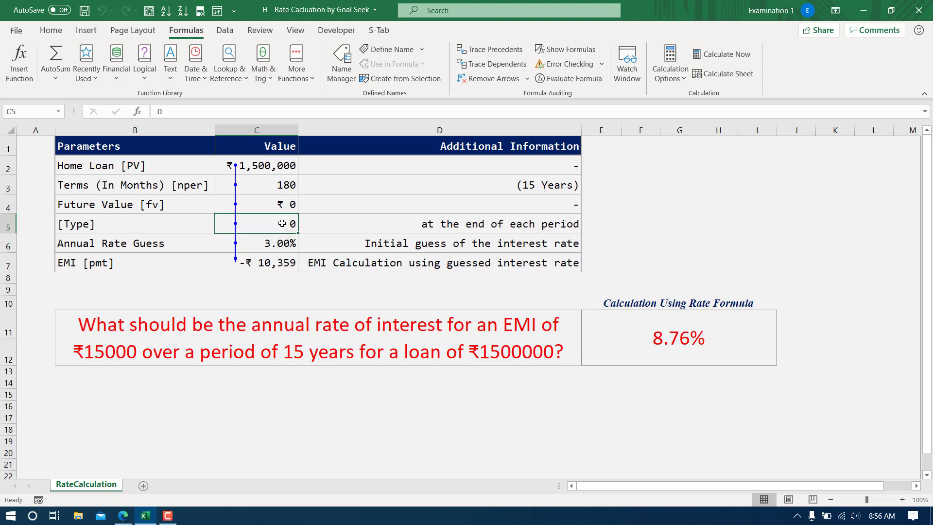
type("1")
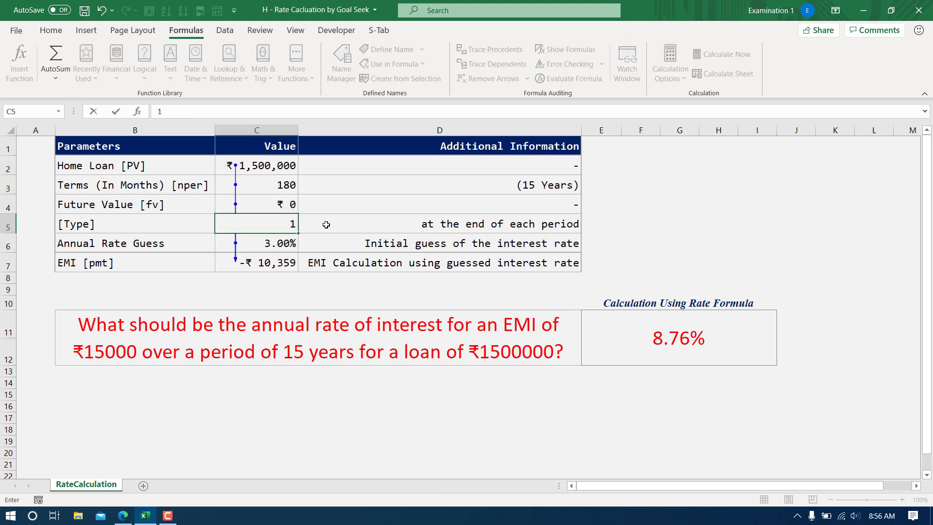
key("Return")
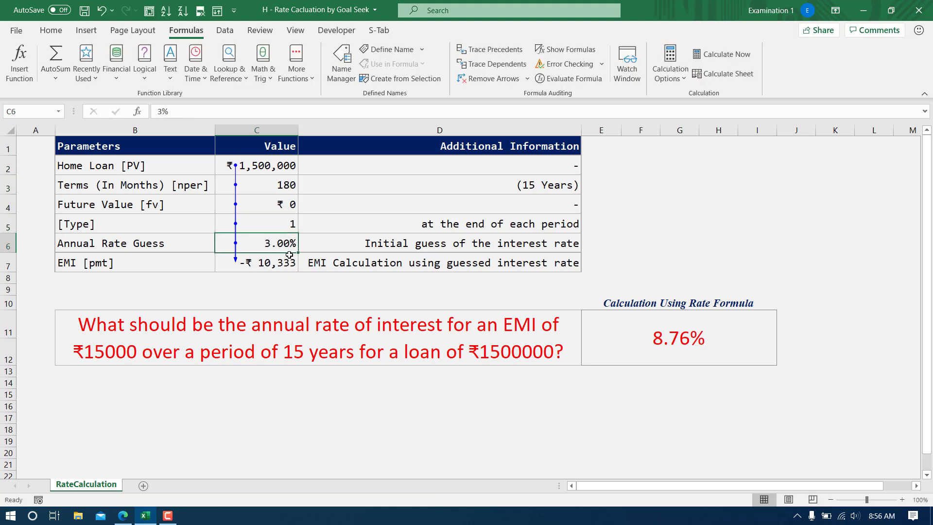
left_click(286, 201)
type("5")
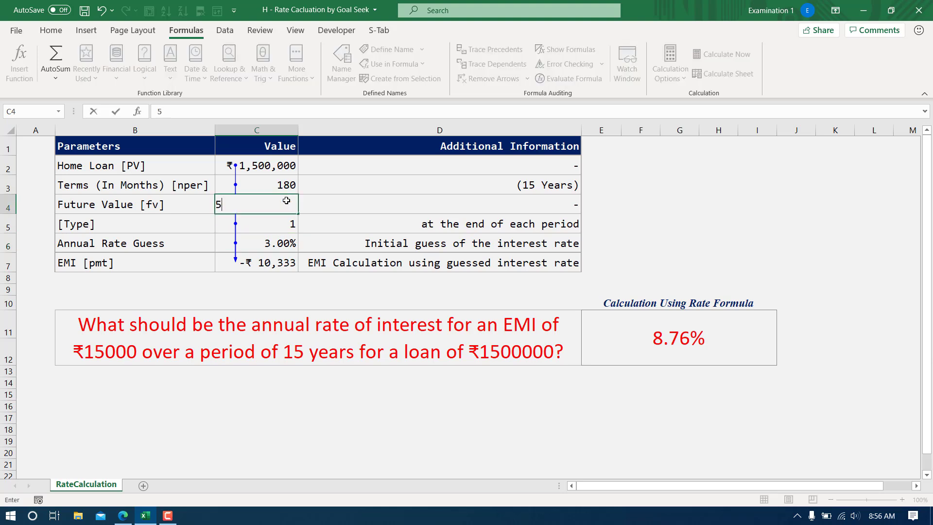
type("0,000000")
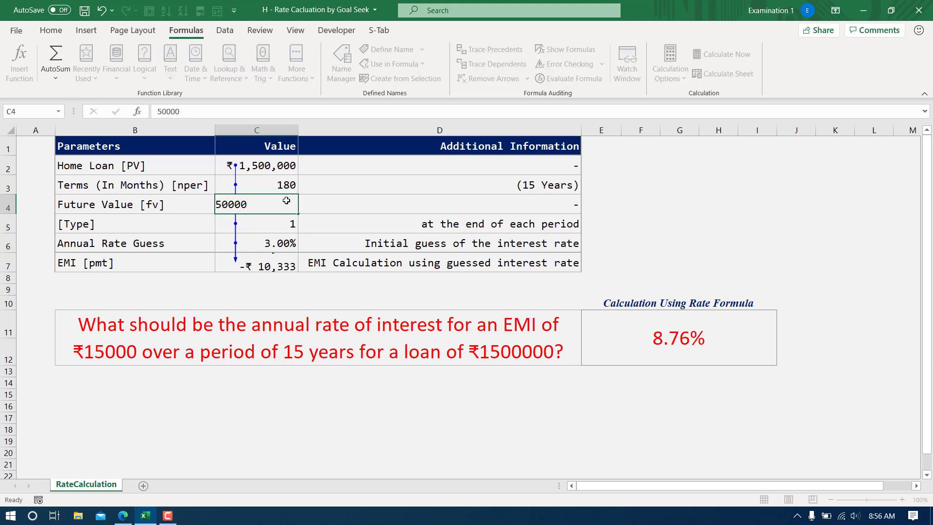
key("Return")
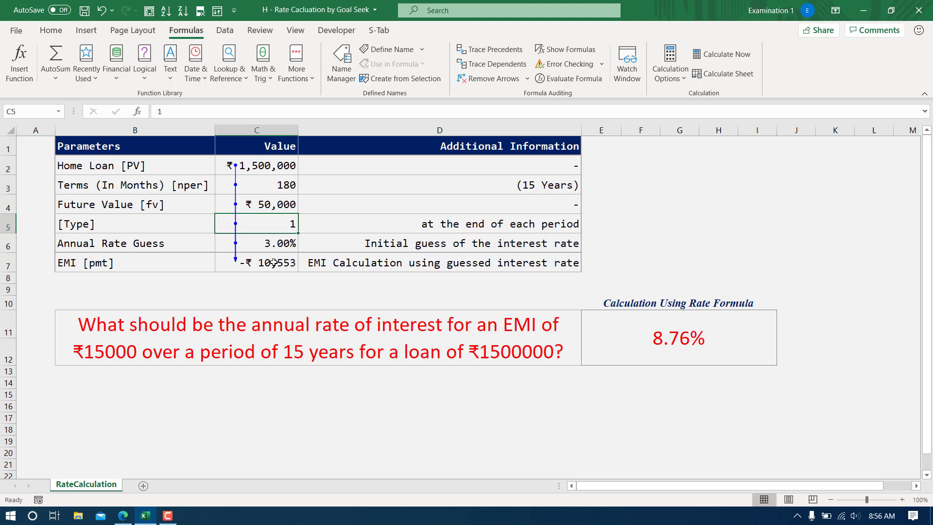
- Remove the C5 type argument from the PMT formula in C7, leaving =PMT(C6/12,C3,C2,C4)
key("Down")
key("Down")
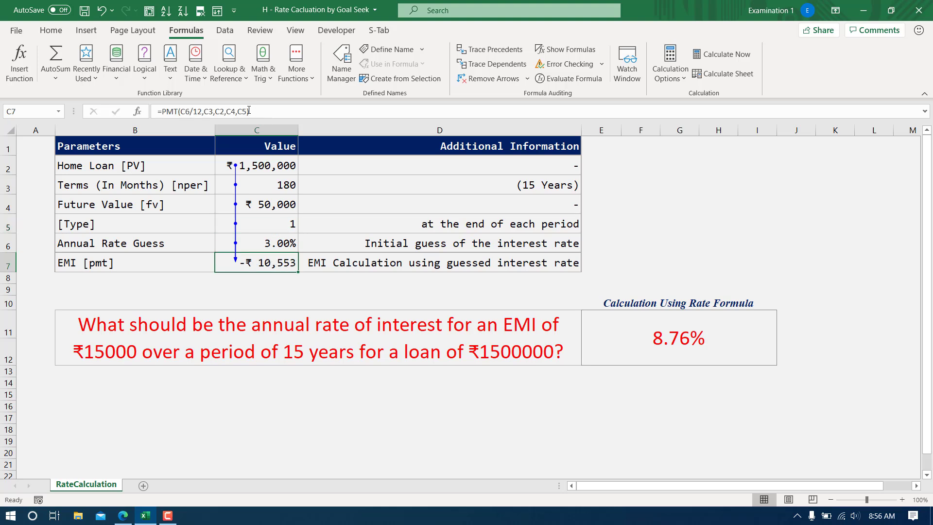
left_click(248, 111)
key("BackSpace")
key("BackSpace")
key("BackSpace")
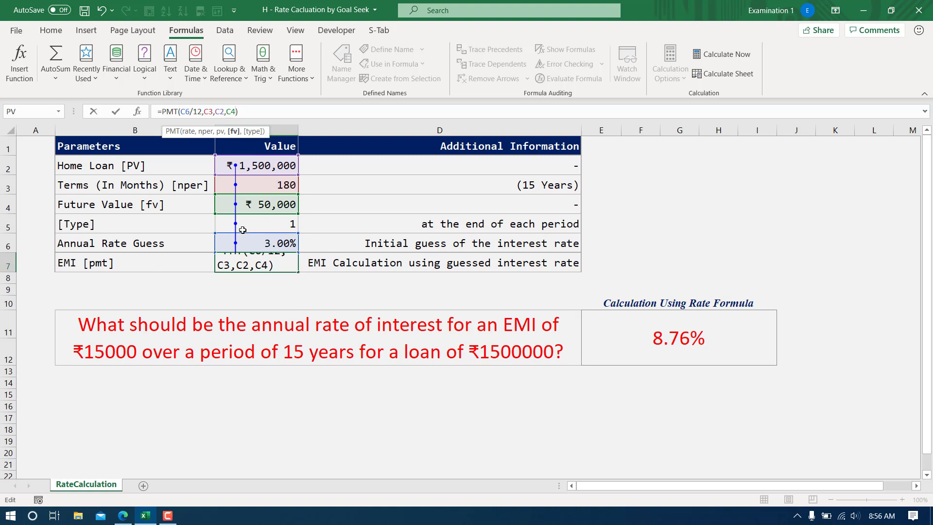
key("Return")
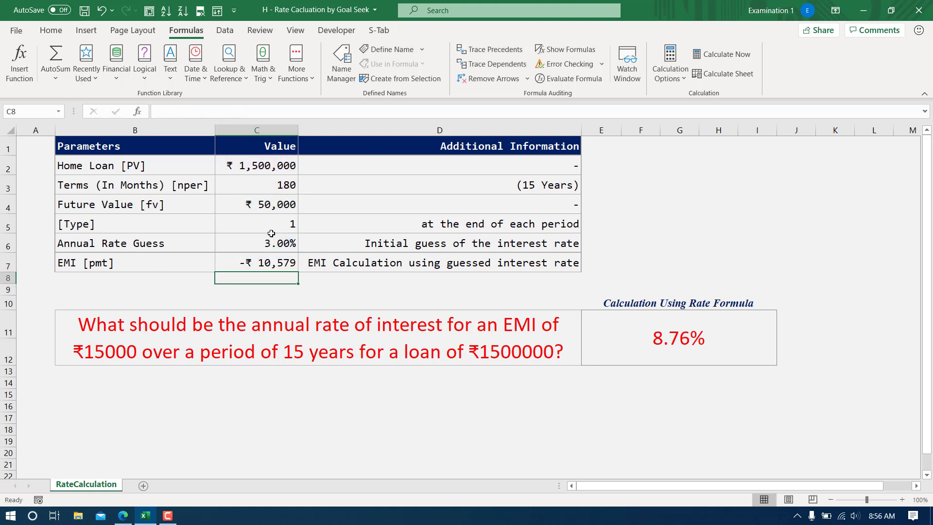
- Trace the precedents of the shortened EMI formula in C7 and set the payment type in C5 to 0
left_click(258, 264)
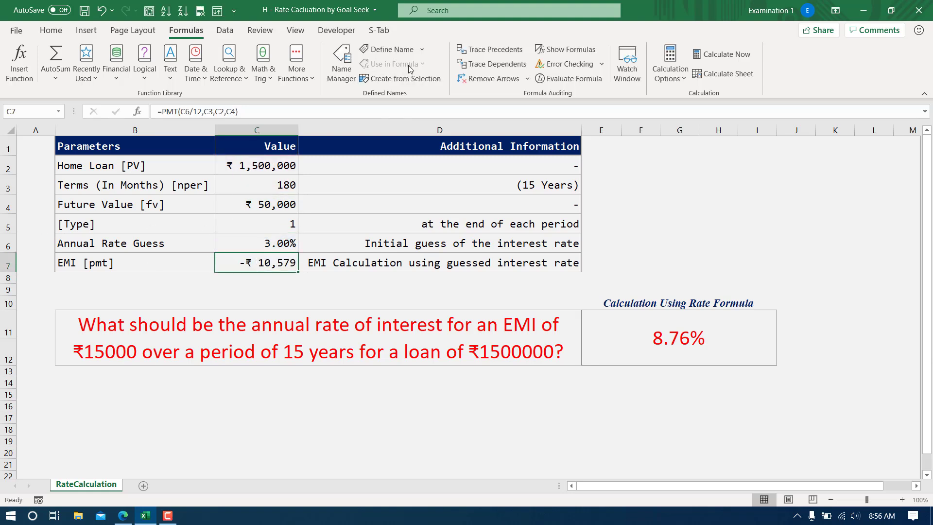
left_click(485, 51)
left_click(289, 222)
type("0")
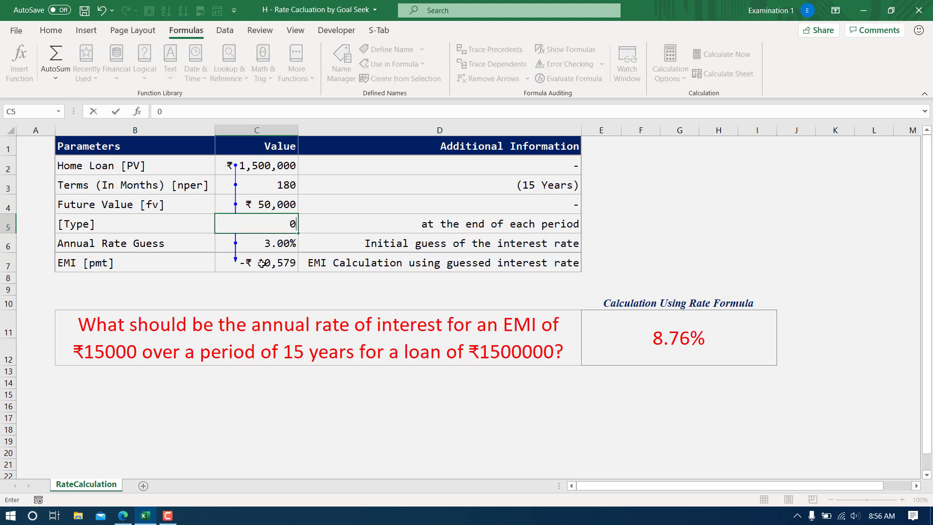
key("Return")
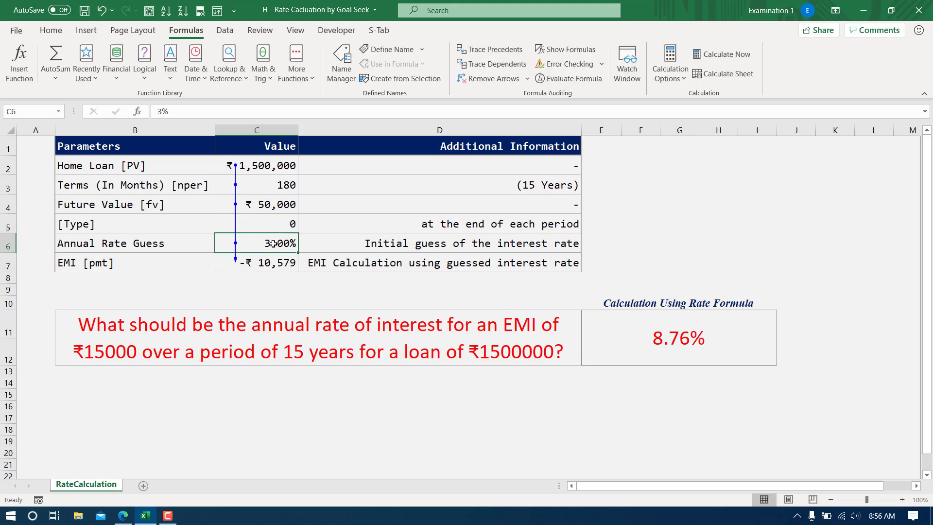
left_click(273, 222)
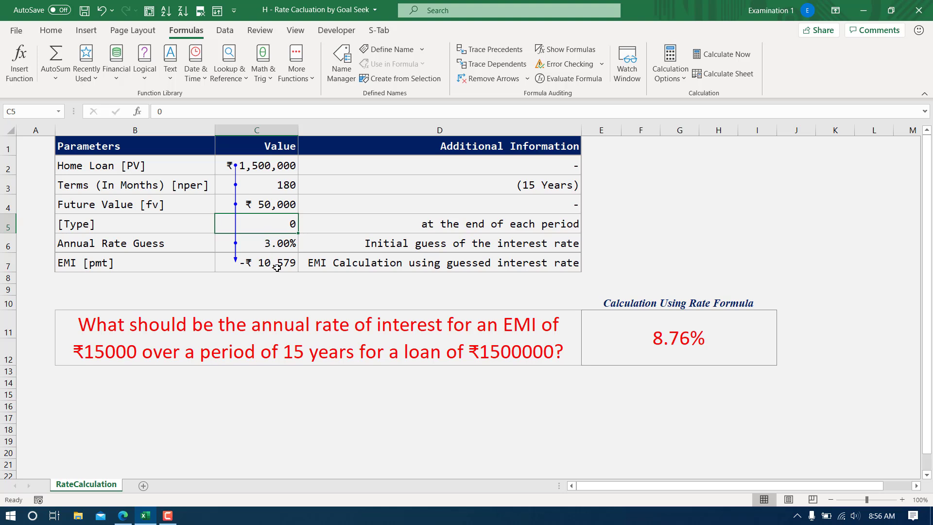